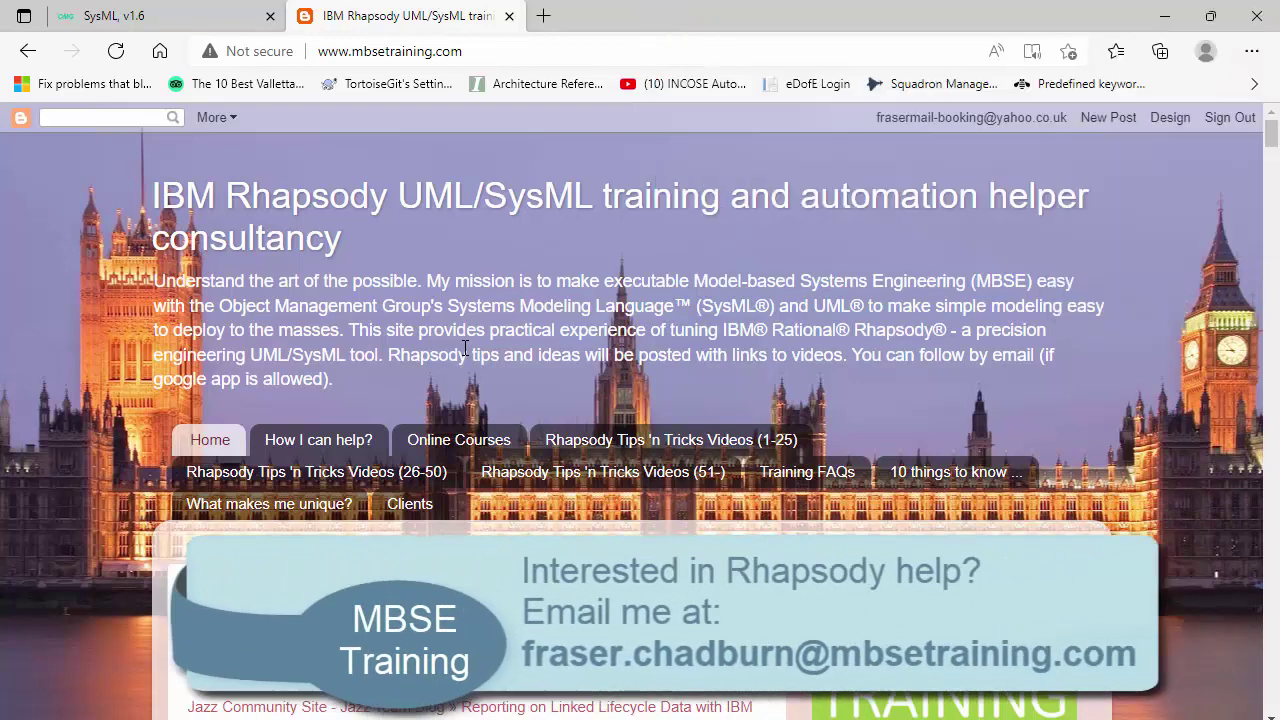
Step: Bring the SysML v1.6 specification PDF to the front in Edge
{"action": "left_click", "coordinate": [150, 16]}
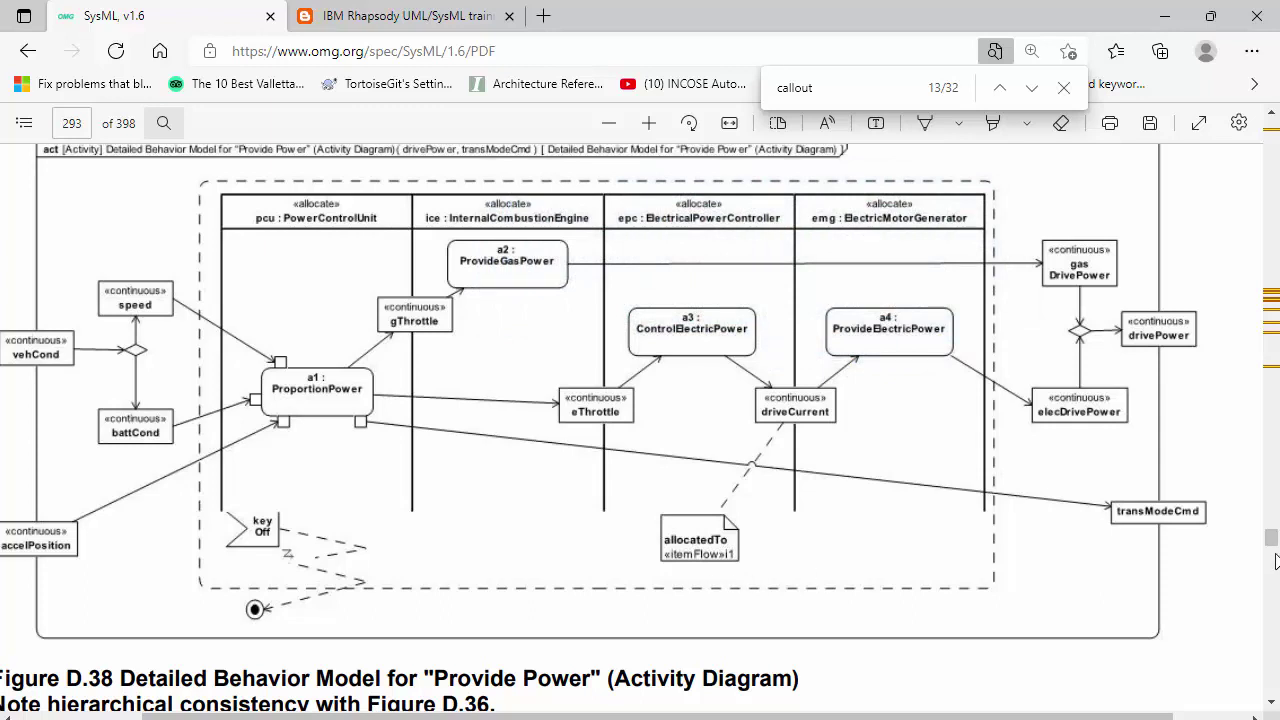
Step: Go back to the previous 'callout' match and scroll up to the SatisfyCallout row on page 212
{"action": "left_click", "coordinate": [1001, 89]}
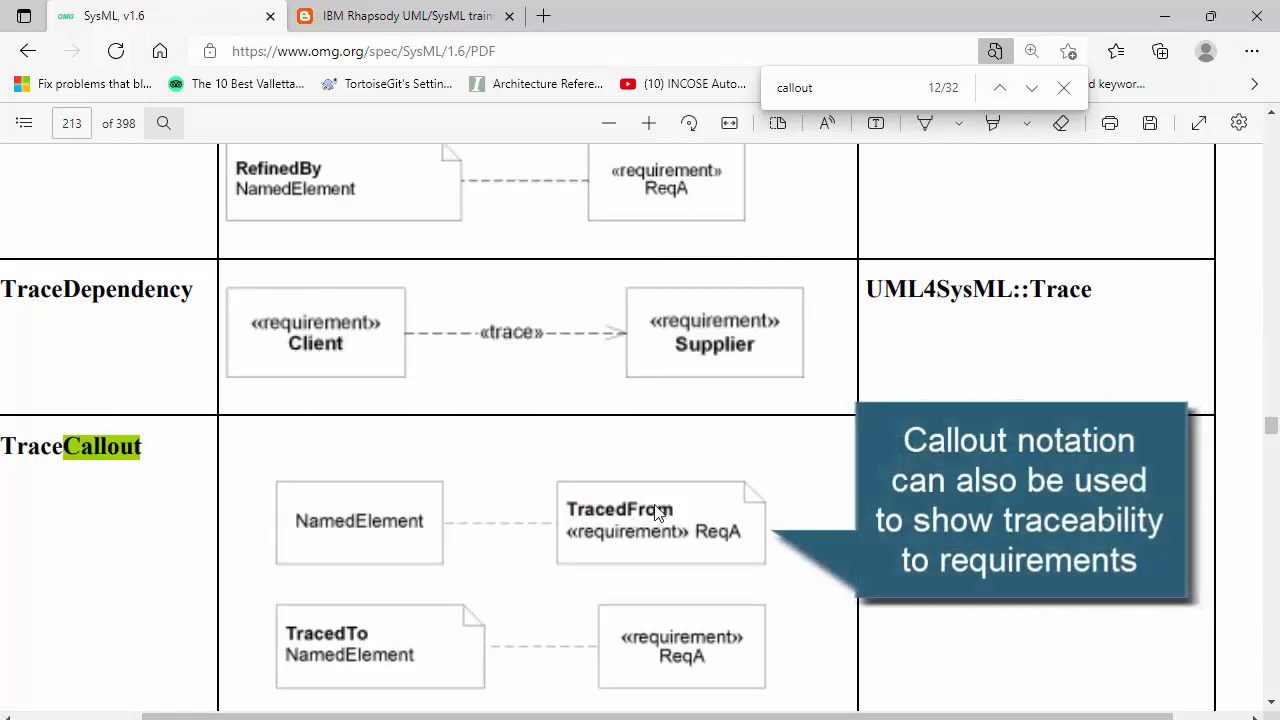
{"action": "scroll", "coordinate": [592, 397], "scroll_direction": "up", "scroll_amount": 3}
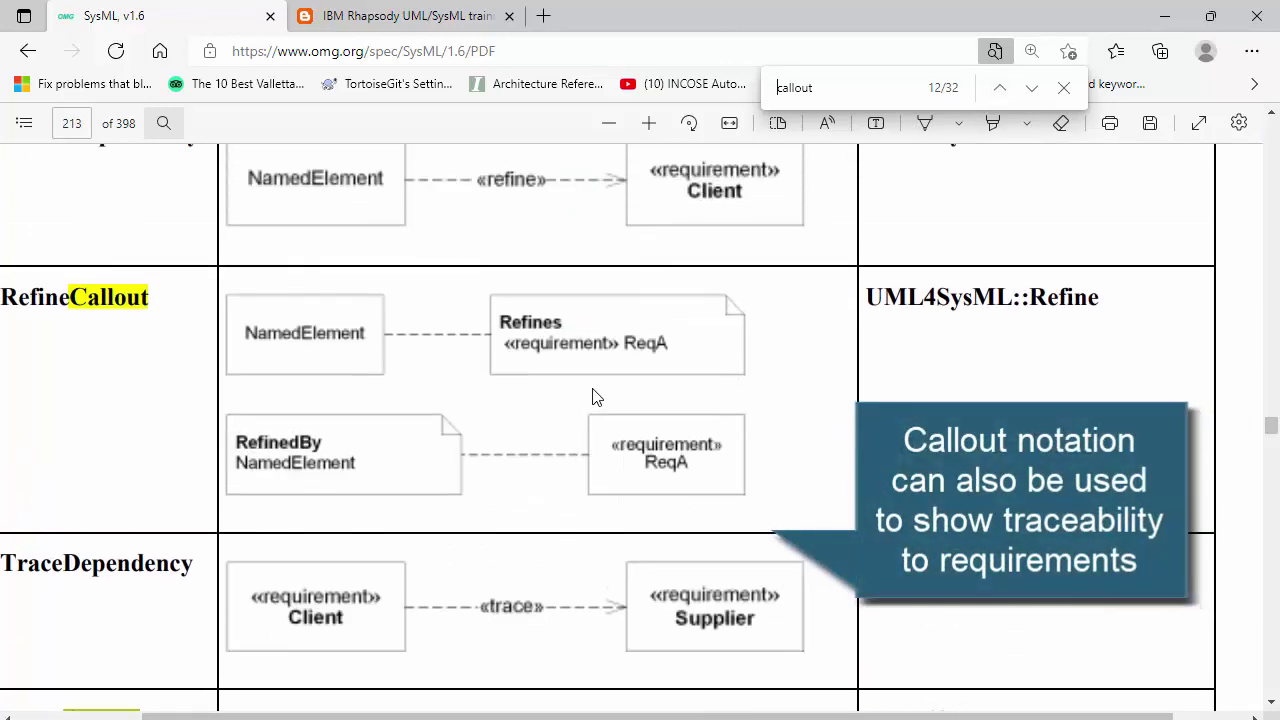
{"action": "scroll", "coordinate": [578, 345], "scroll_direction": "up", "scroll_amount": 4}
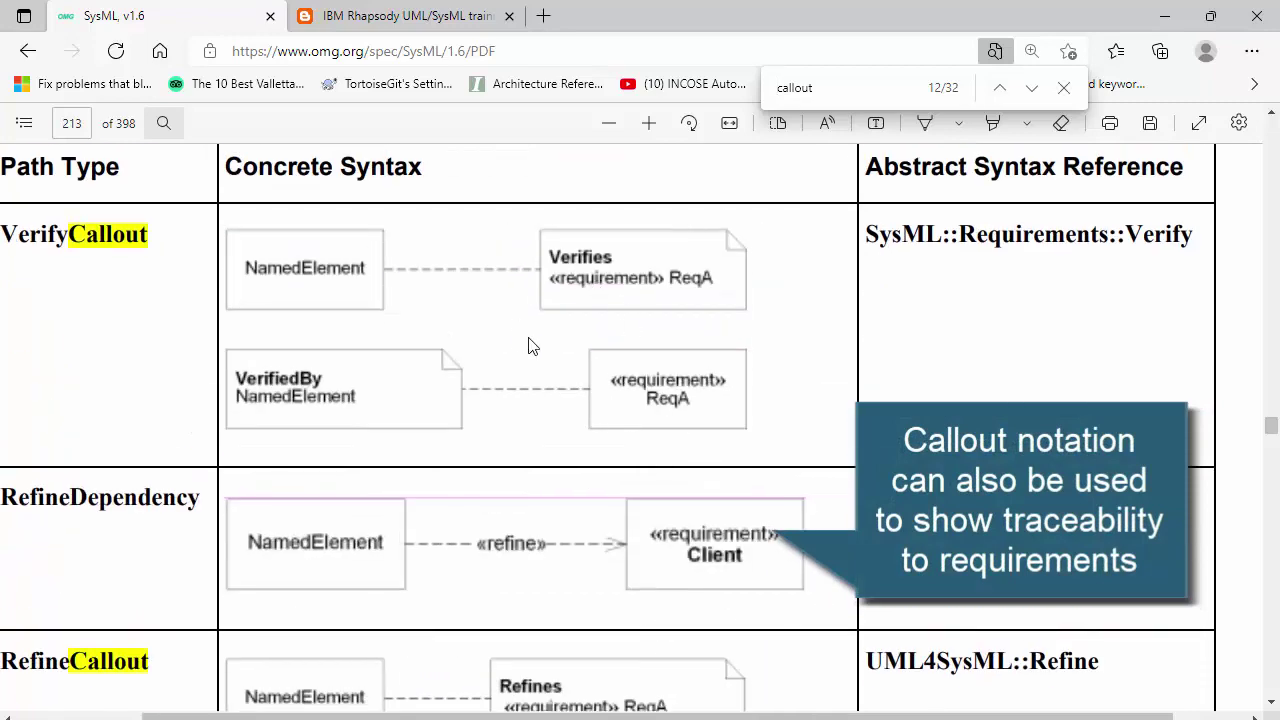
{"action": "scroll", "coordinate": [605, 340], "scroll_direction": "up", "scroll_amount": 3}
{"action": "scroll", "coordinate": [614, 408], "scroll_direction": "up", "scroll_amount": 10}
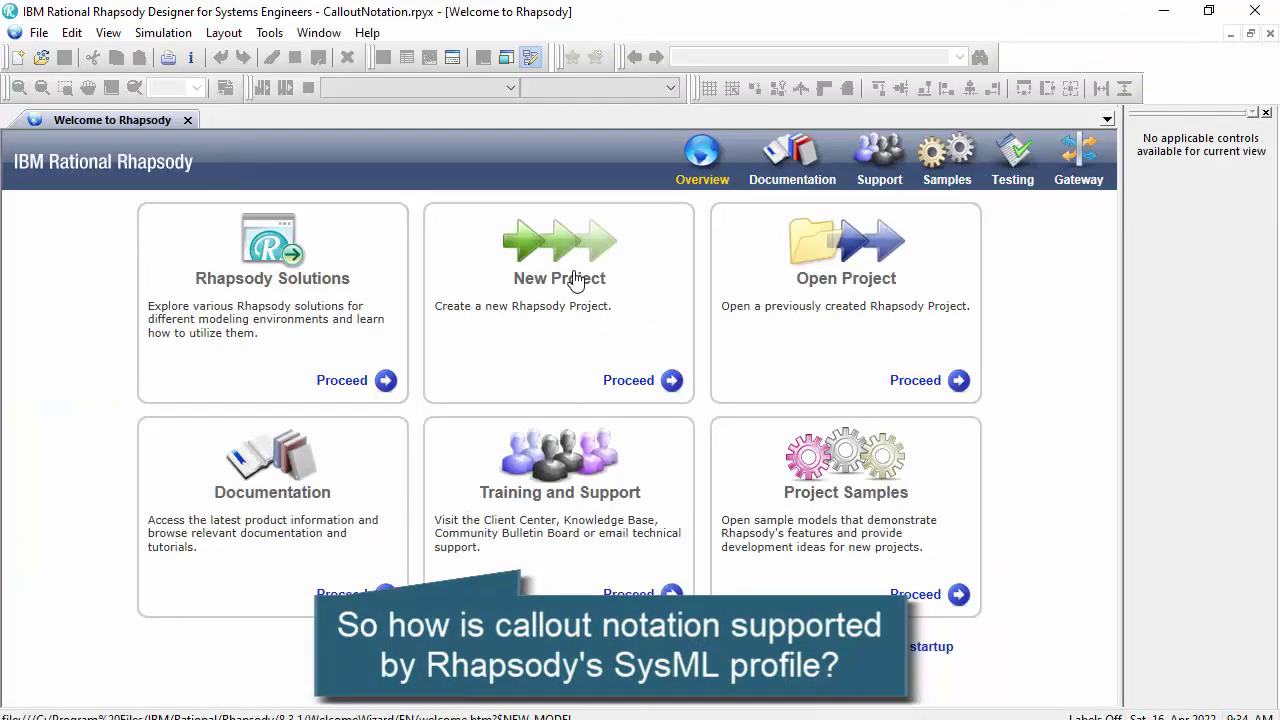
Step: Create a new SysML-type project named CalloutComments, letting Rhapsody create its folder
{"action": "left_click", "coordinate": [577, 281]}
{"action": "left_click", "coordinate": [609, 316]}
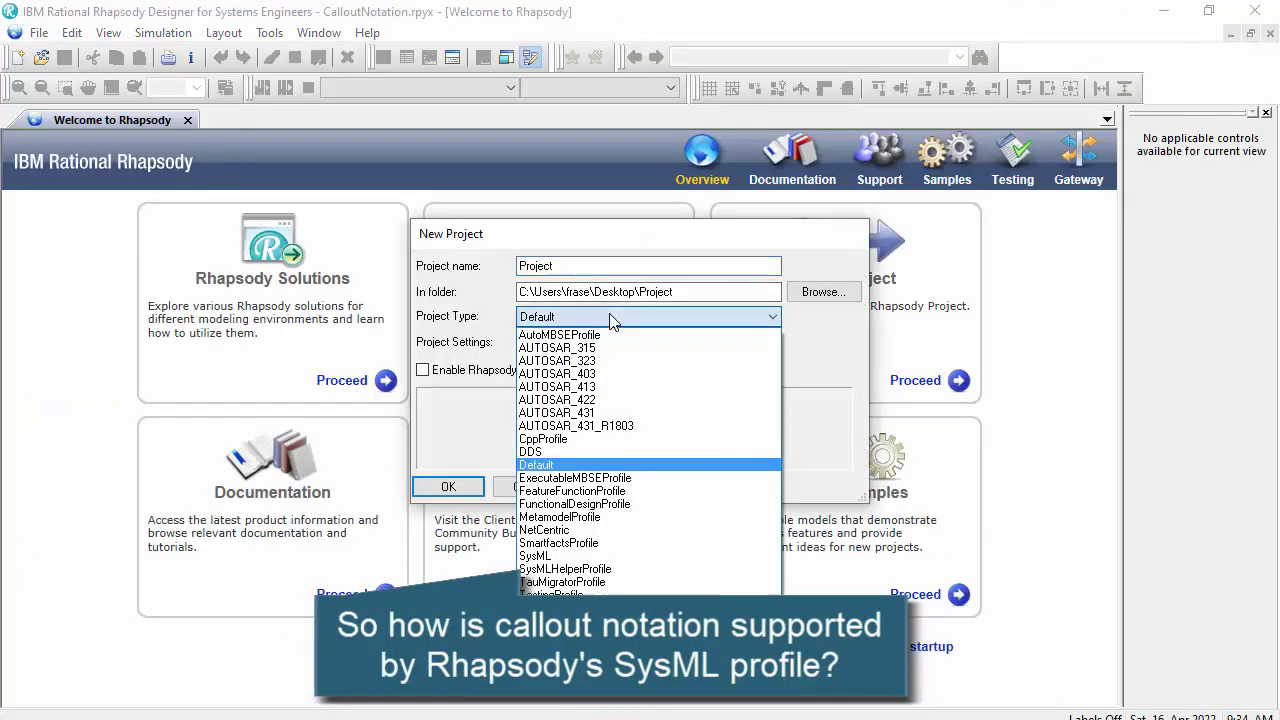
{"action": "left_click", "coordinate": [580, 555]}
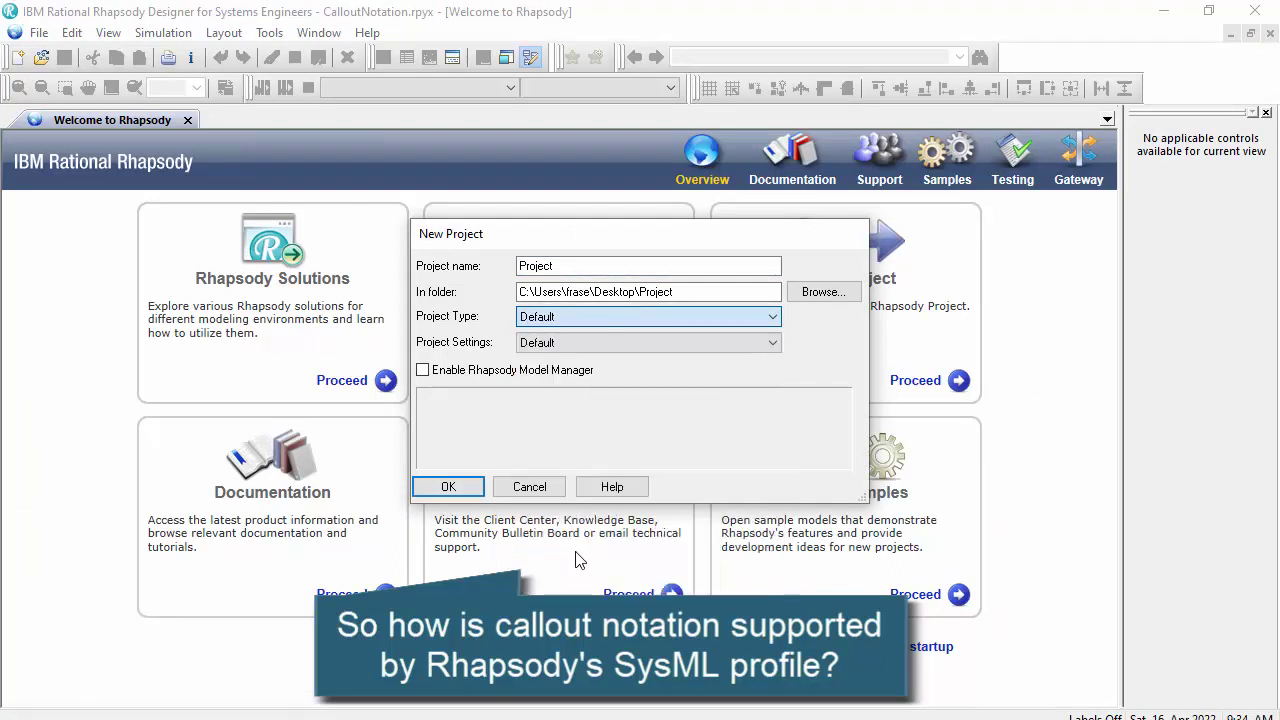
{"action": "double_click", "coordinate": [578, 262]}
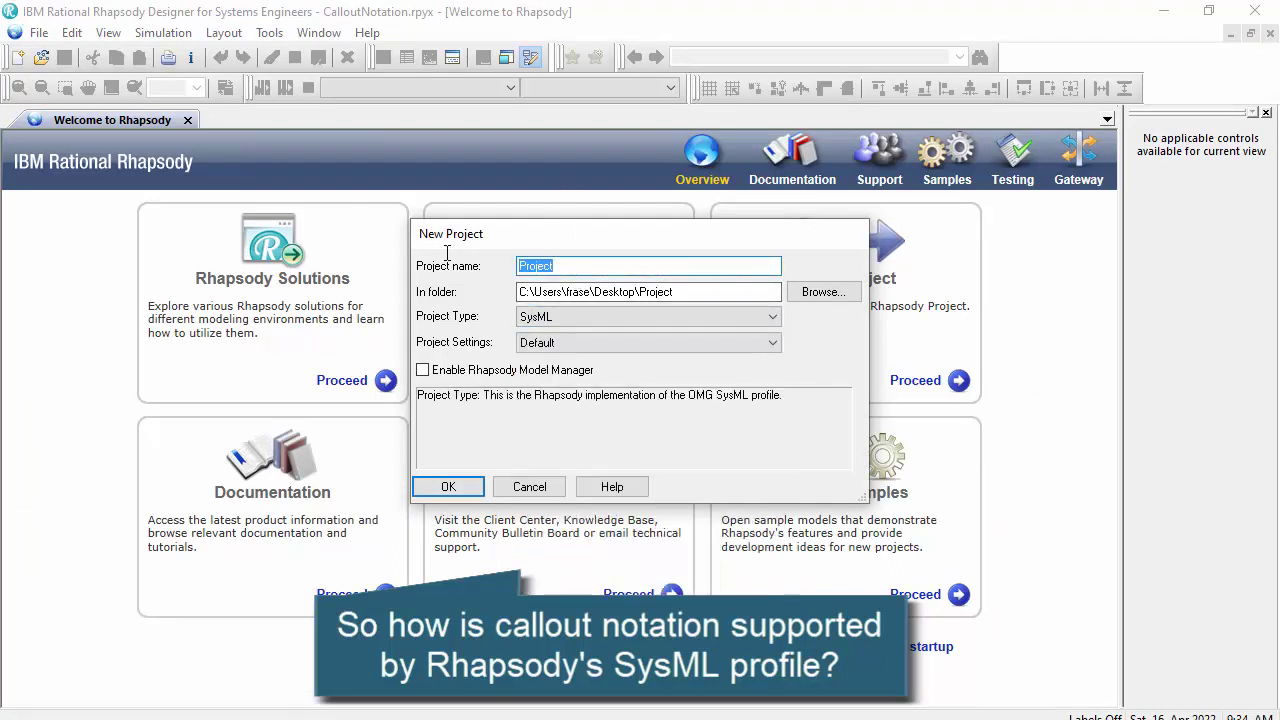
{"action": "type", "text": "CalloutN"}
{"action": "key", "text": "BackSpace"}
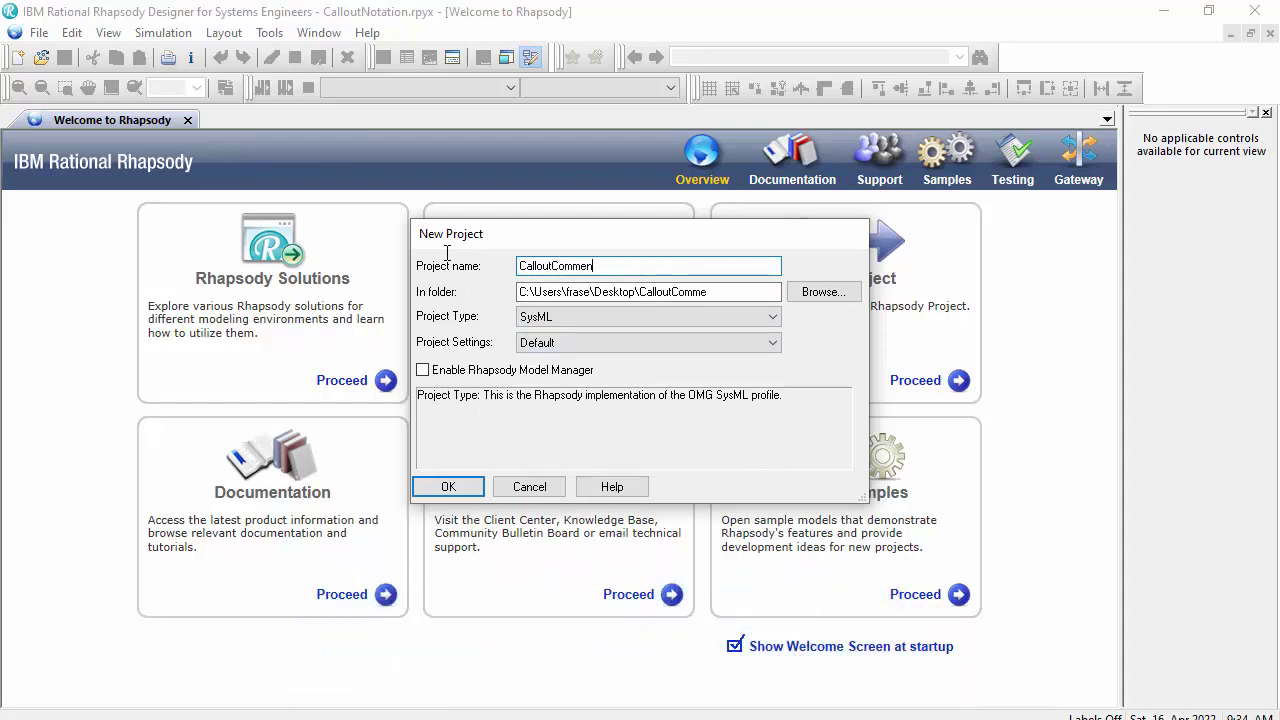
{"action": "left_click", "coordinate": [448, 487]}
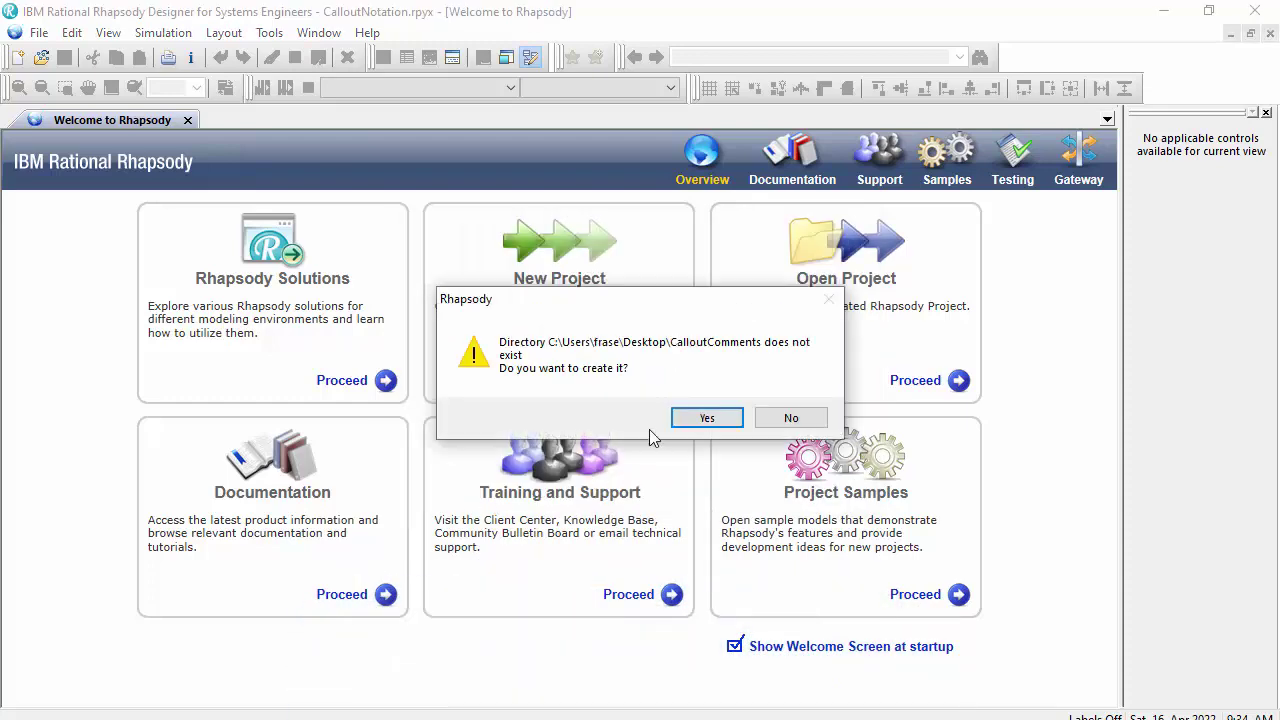
{"action": "left_click", "coordinate": [700, 419]}
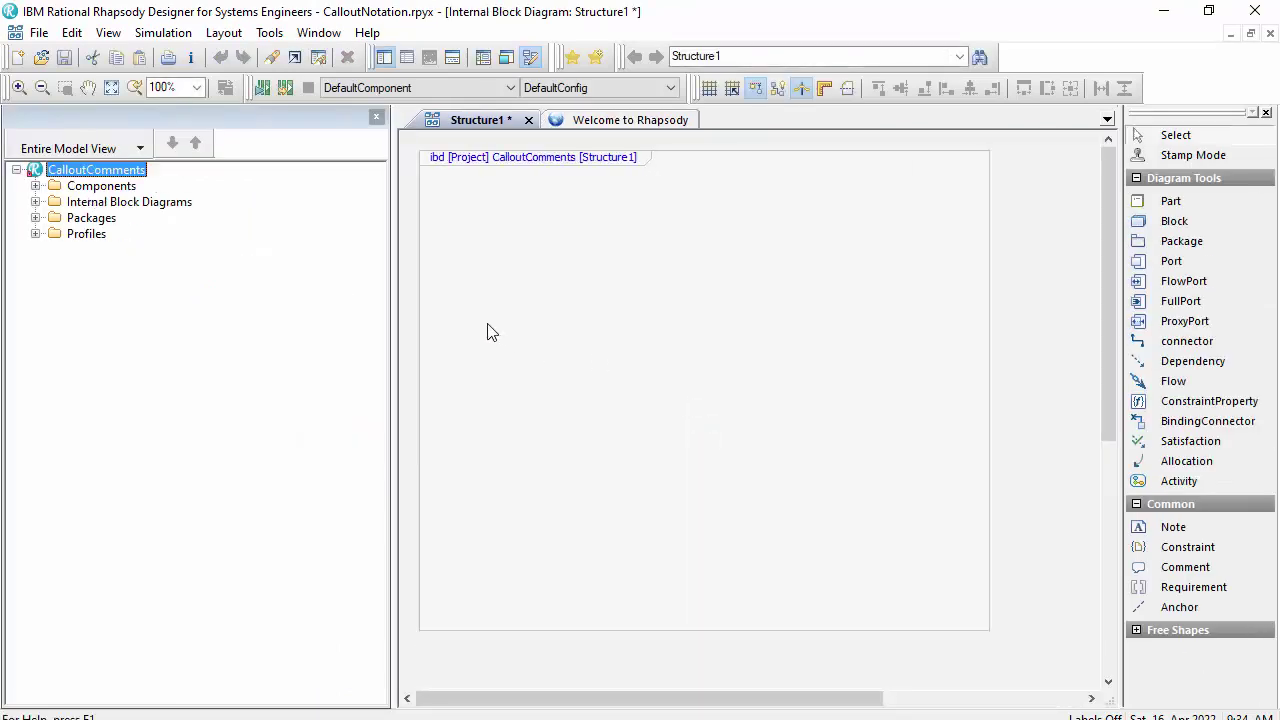
Step: Add a block definition diagram with its default name to the Default package
{"action": "left_click", "coordinate": [35, 217]}
{"action": "left_click", "coordinate": [97, 233]}
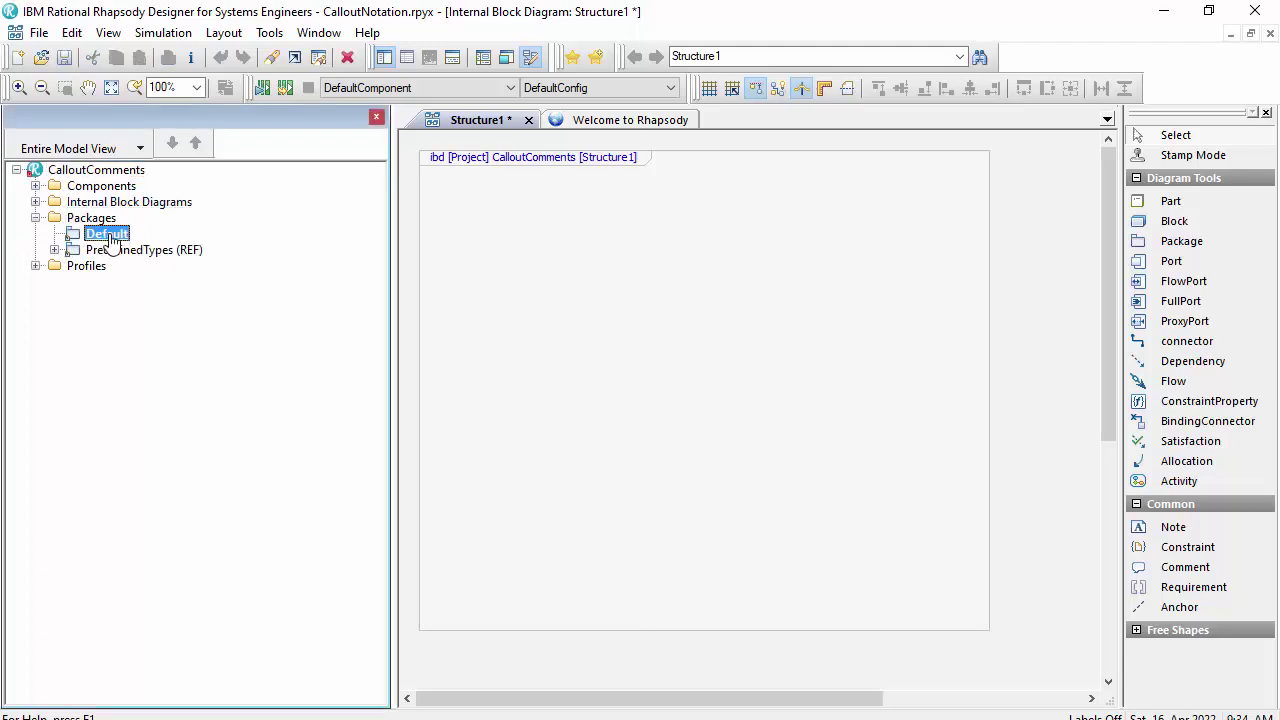
{"action": "right_click", "coordinate": [100, 234]}
{"action": "mouse_move", "coordinate": [440, 174]}
{"action": "mouse_move", "coordinate": [560, 174]}
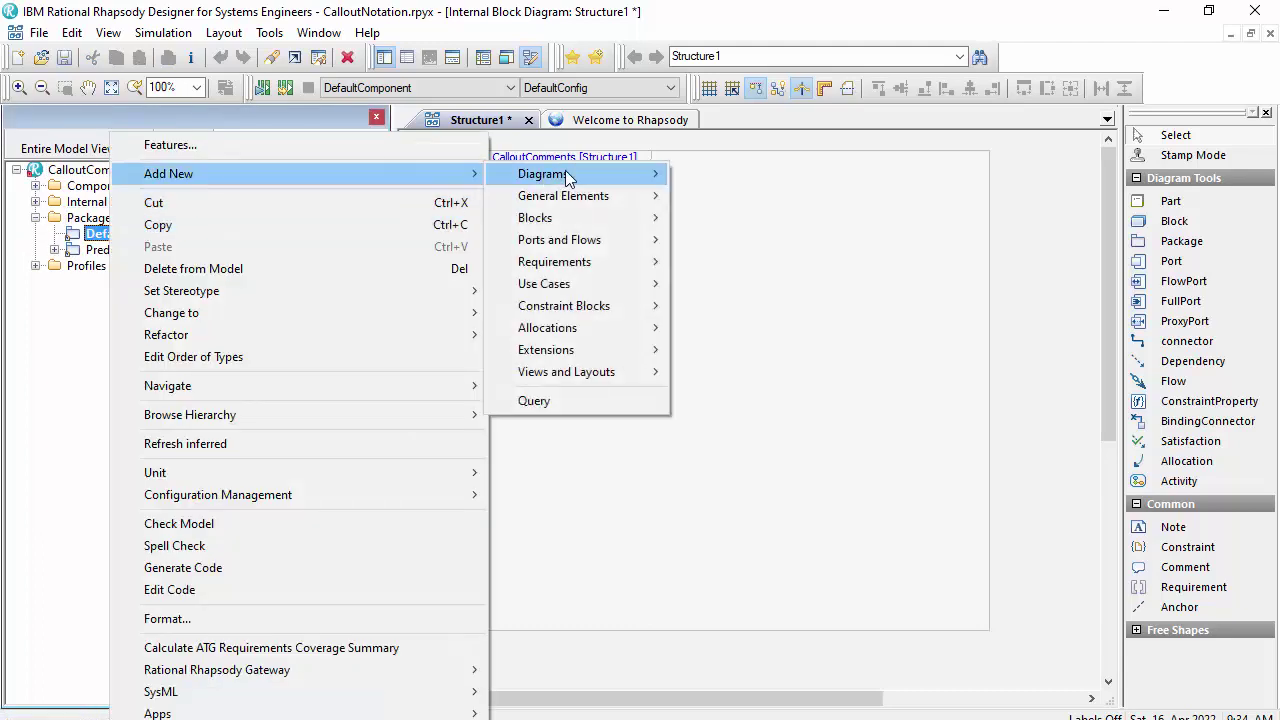
{"action": "left_click", "coordinate": [767, 240]}
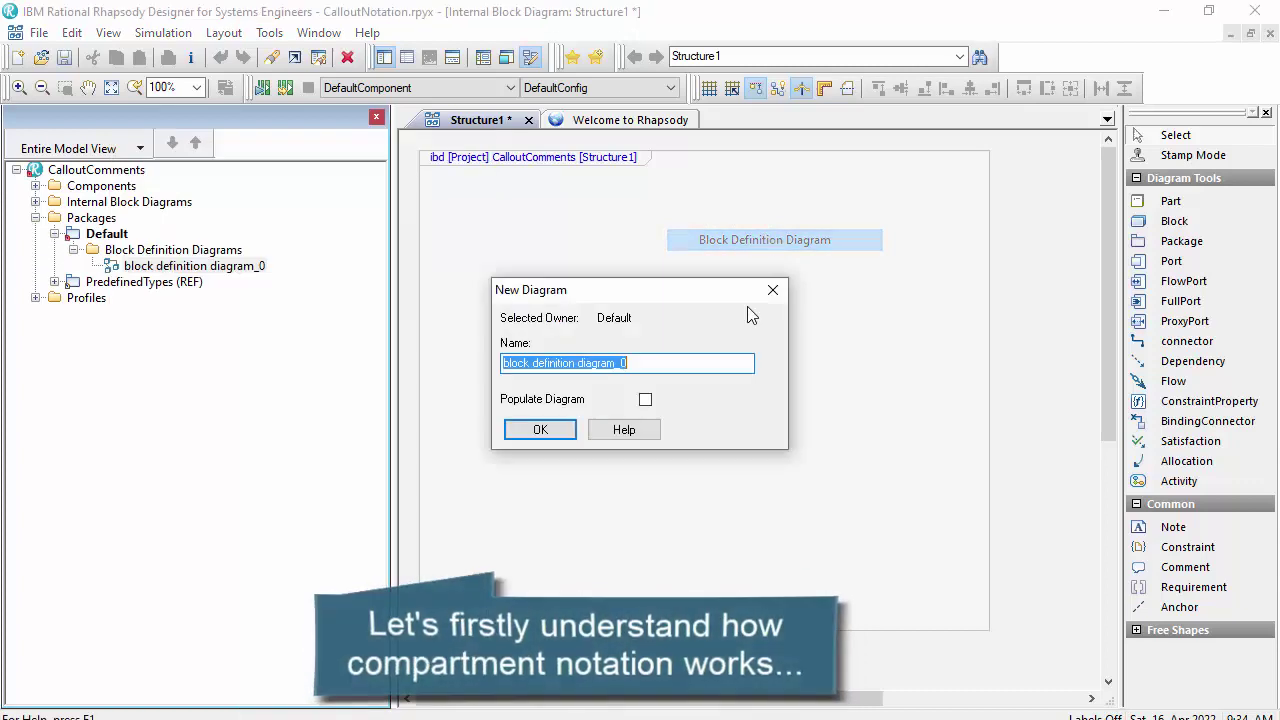
{"action": "left_click", "coordinate": [557, 431]}
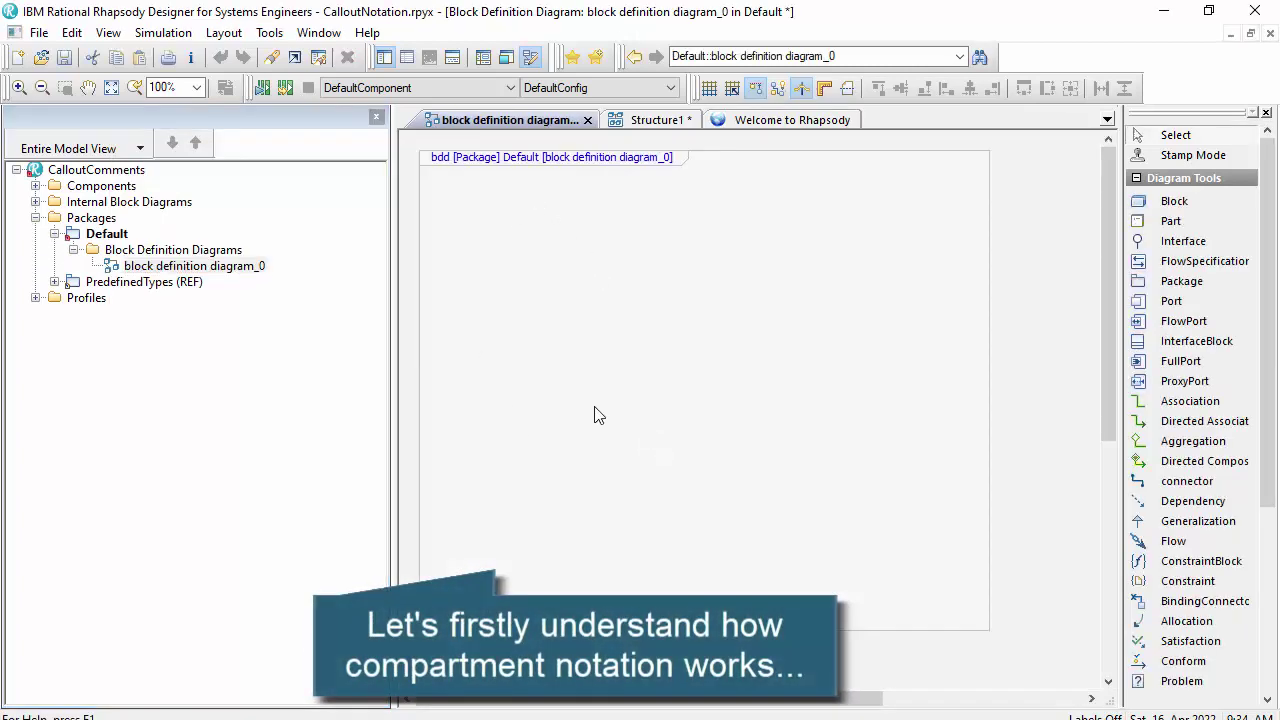
Step: Place blocks block_2 and block_4, then draw an allocation from block_2 to block_4
{"action": "left_click", "coordinate": [1194, 207]}
{"action": "left_click", "coordinate": [546, 301]}
{"action": "left_click", "coordinate": [1190, 201]}
{"action": "left_click", "coordinate": [717, 404]}
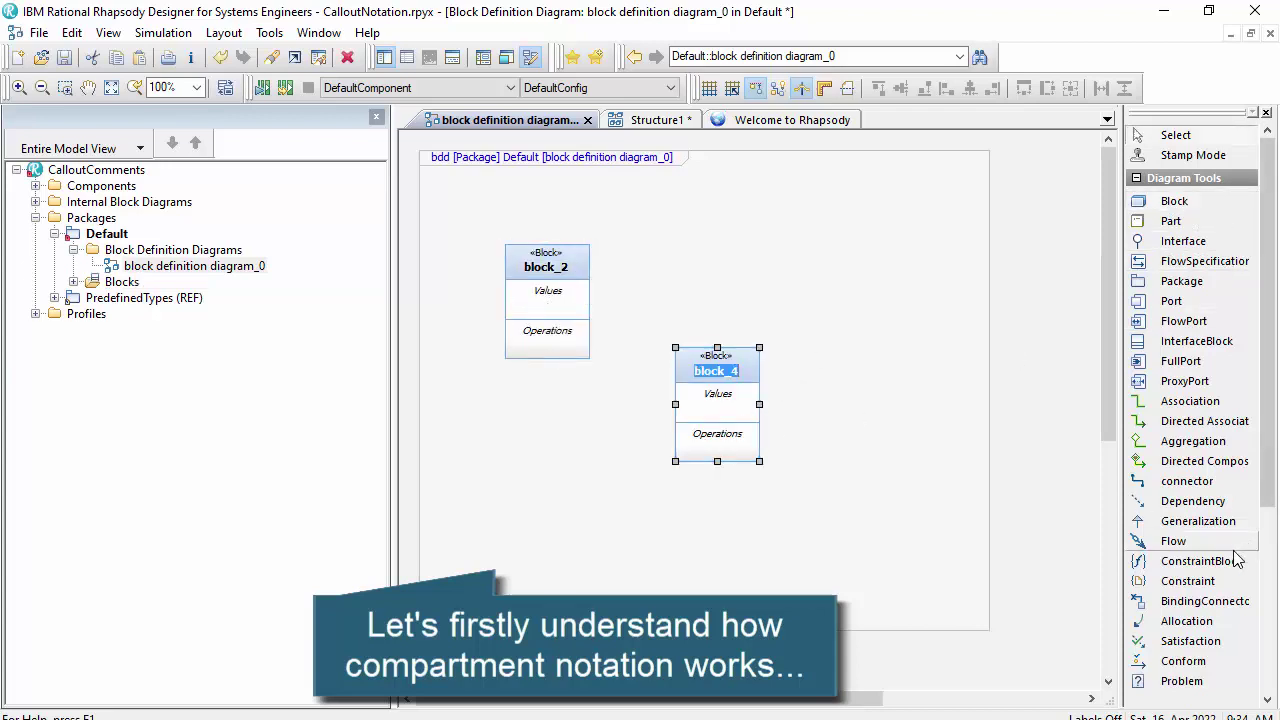
{"action": "left_click", "coordinate": [1180, 624]}
{"action": "left_click", "coordinate": [585, 346]}
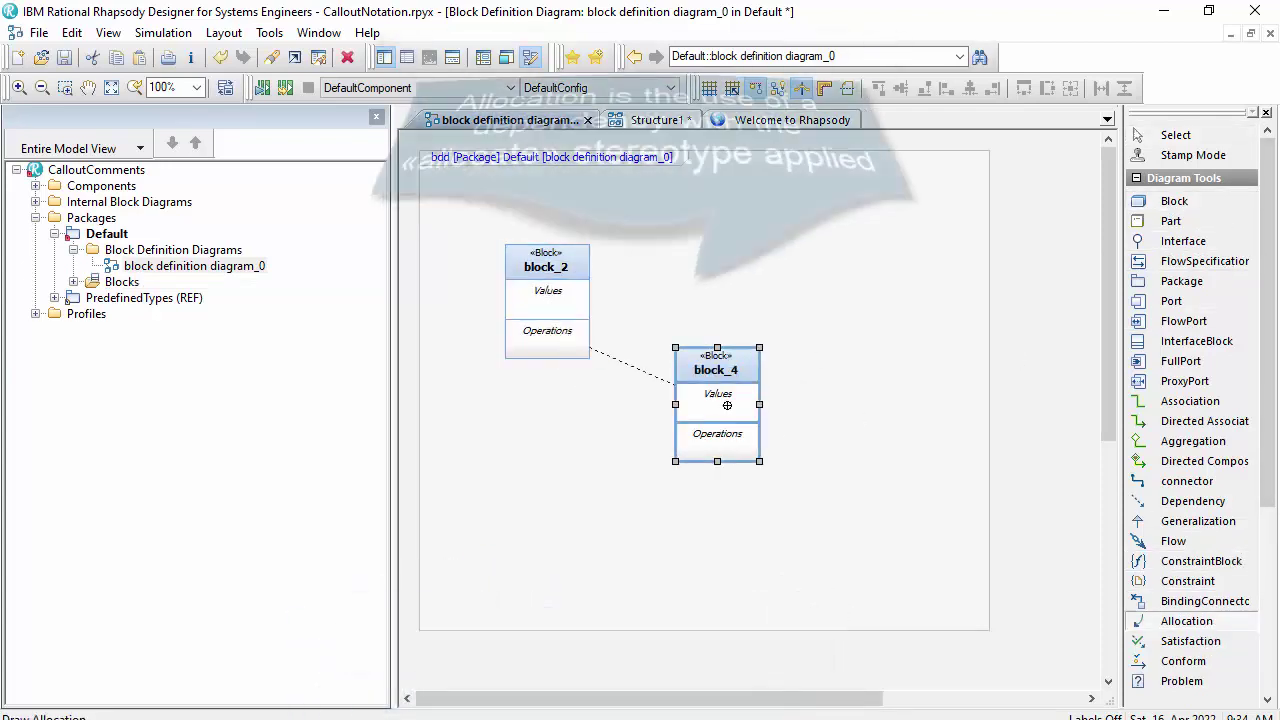
{"action": "left_click", "coordinate": [726, 400]}
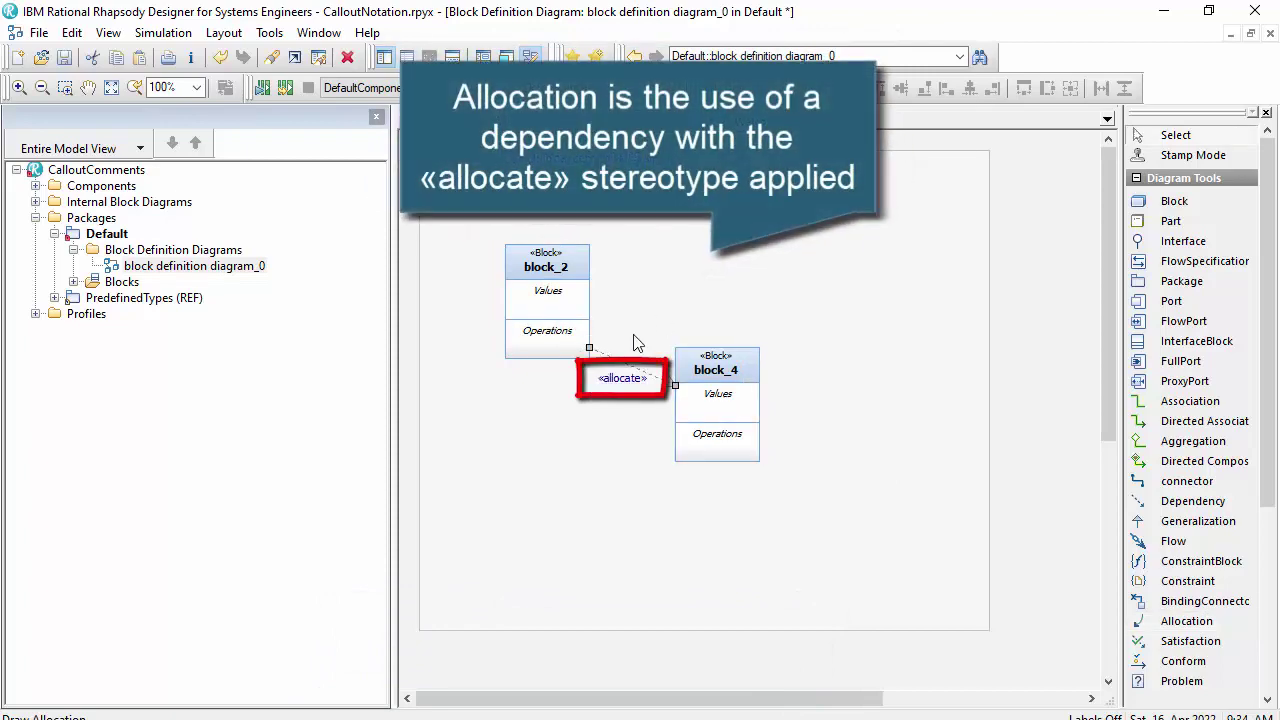
Step: Replace block_2's Value and Operation compartments with AllocatedTo, then widen block_2 to the left
{"action": "left_click", "coordinate": [548, 290]}
{"action": "right_click", "coordinate": [554, 290]}
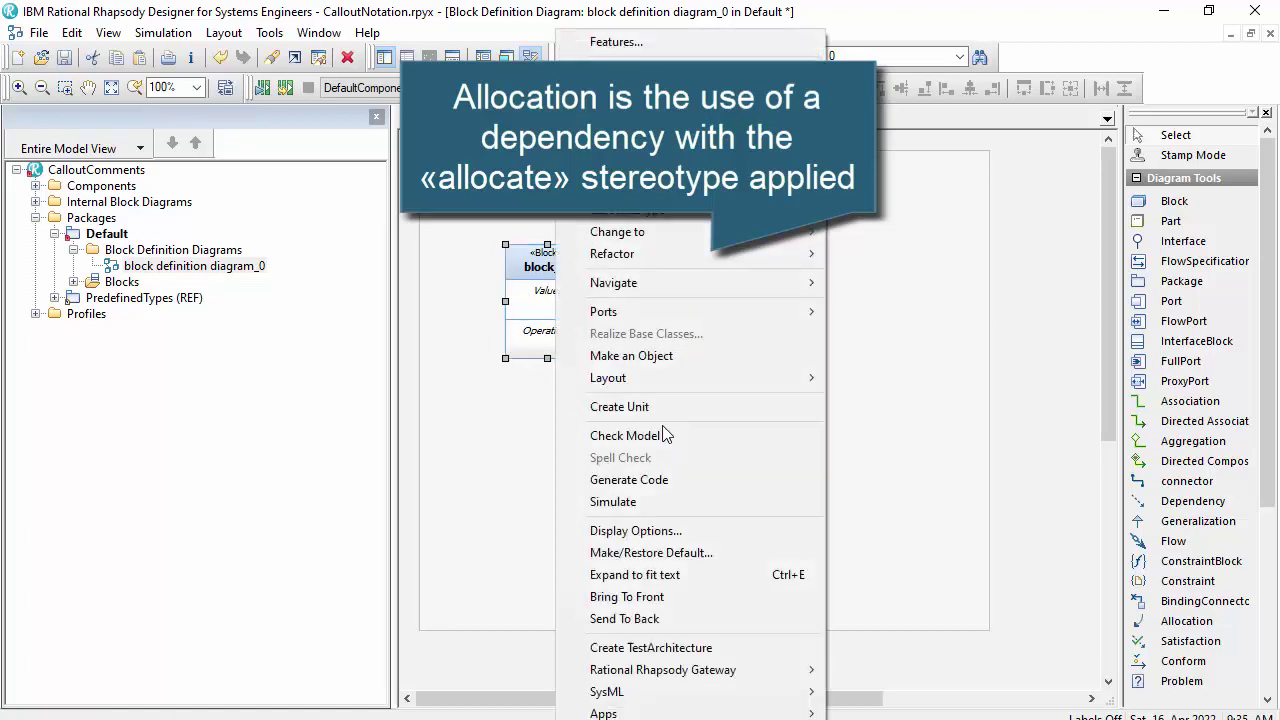
{"action": "left_click", "coordinate": [689, 528]}
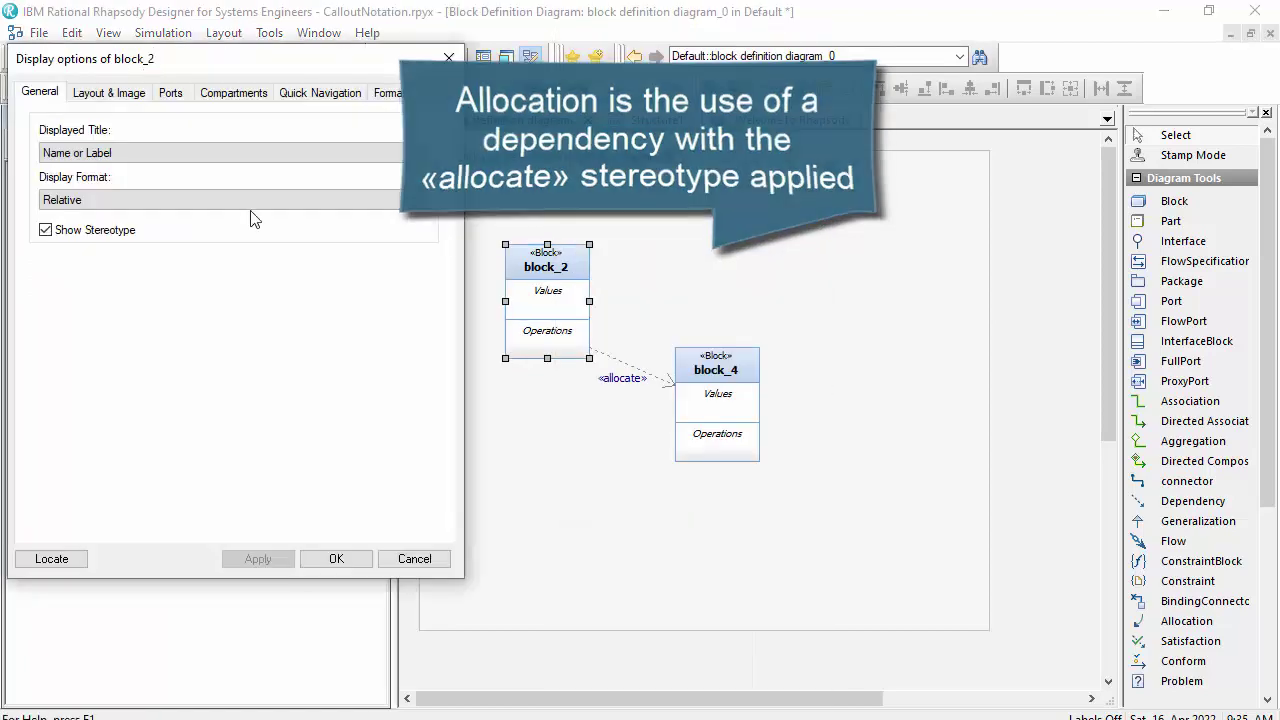
{"action": "left_click", "coordinate": [220, 96]}
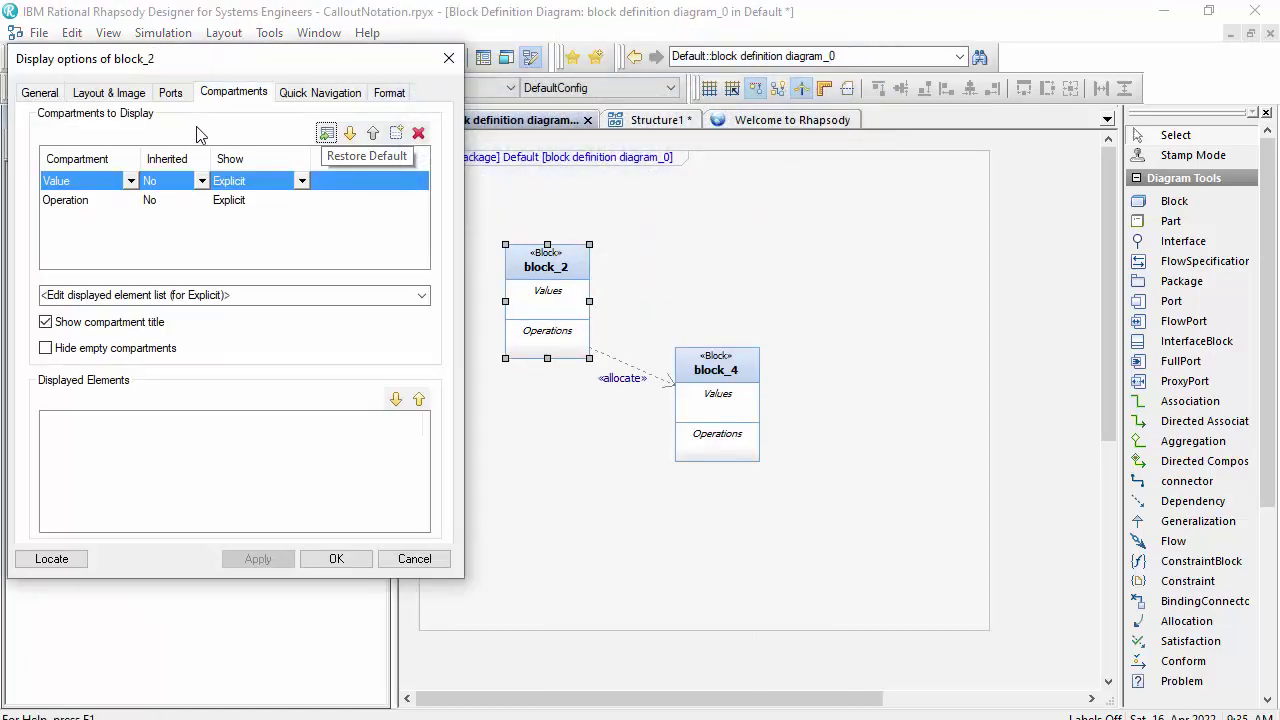
{"action": "left_click", "coordinate": [420, 133]}
{"action": "left_click", "coordinate": [420, 133]}
{"action": "left_click", "coordinate": [397, 133]}
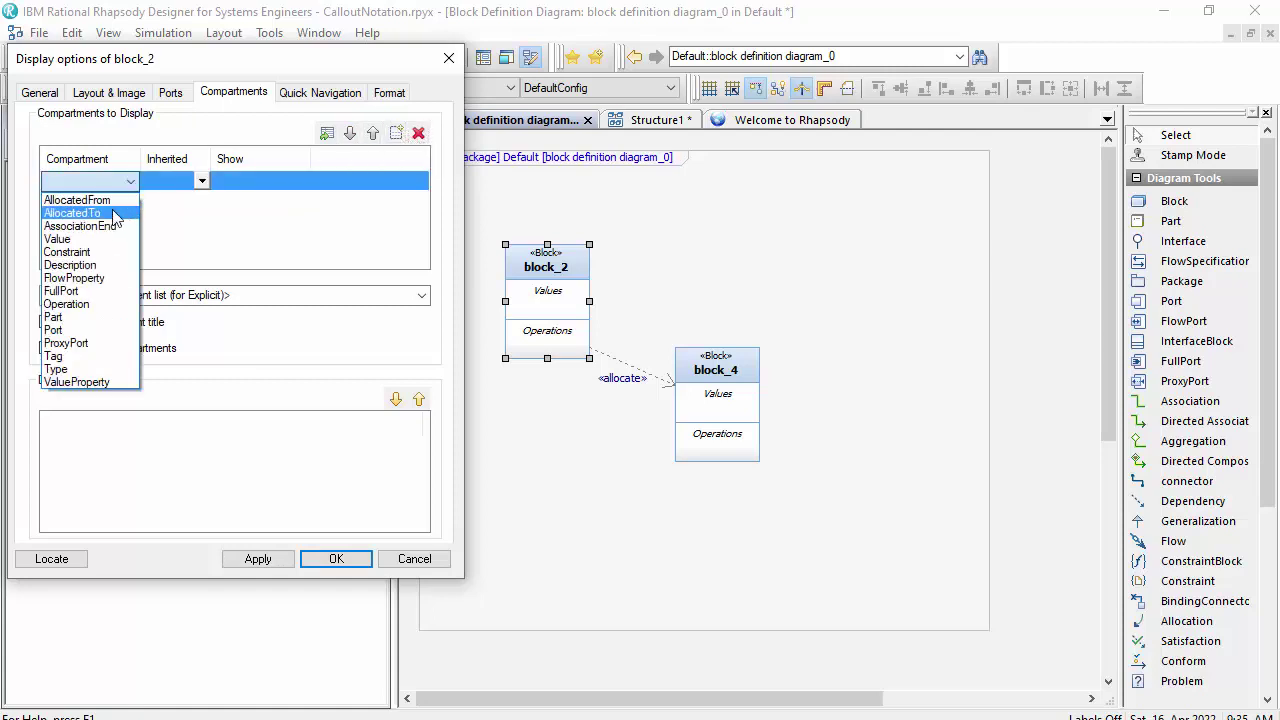
{"action": "left_click", "coordinate": [100, 213]}
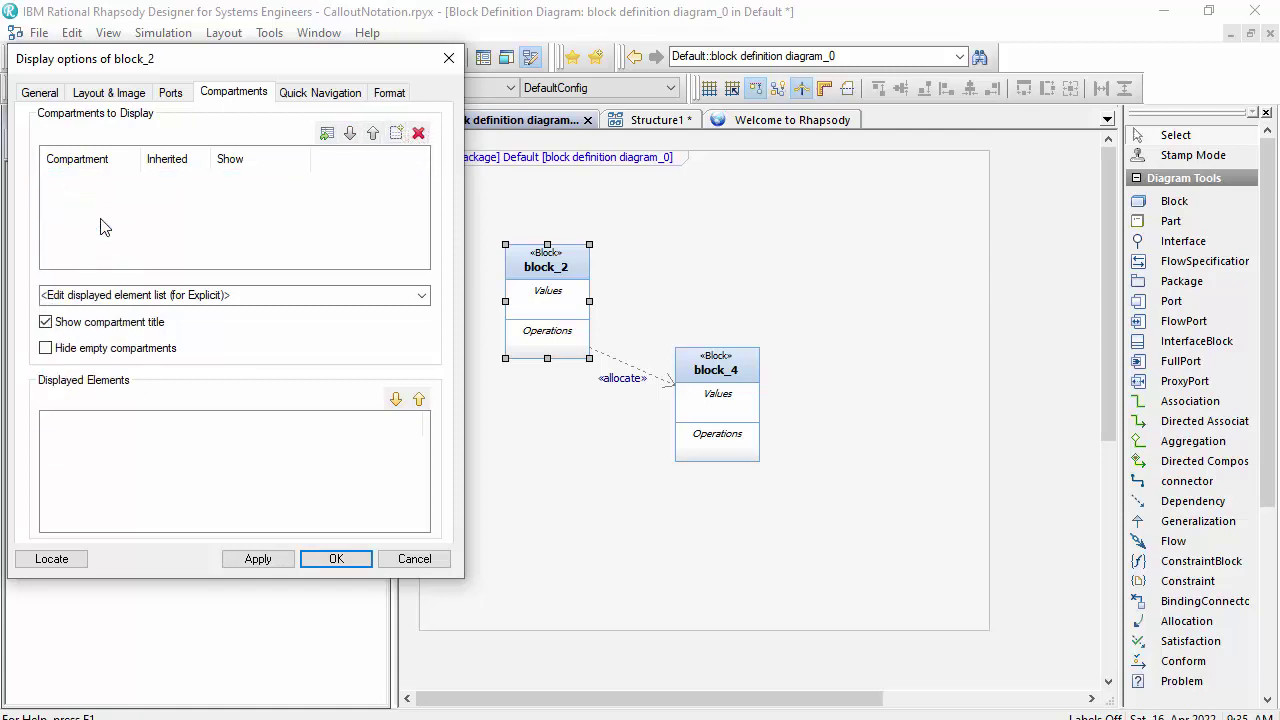
{"action": "left_click", "coordinate": [330, 558]}
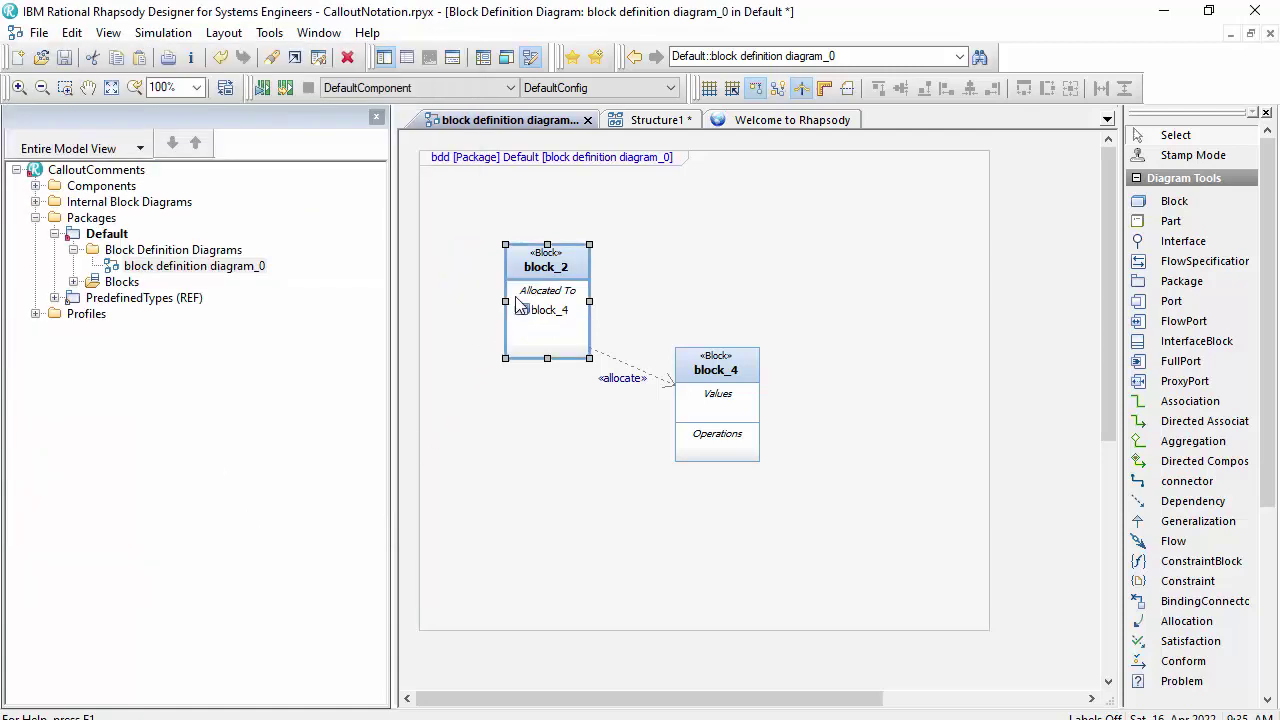
{"action": "left_click_drag", "start_coordinate": [505, 301], "coordinate": [449, 301]}
Step: Place requirement_5 on the diagram above block_4
{"action": "left_click", "coordinate": [939, 298]}
{"action": "scroll", "coordinate": [1195, 480], "scroll_direction": "down", "scroll_amount": 1}
{"action": "scroll", "coordinate": [1210, 600], "scroll_direction": "down", "scroll_amount": 1}
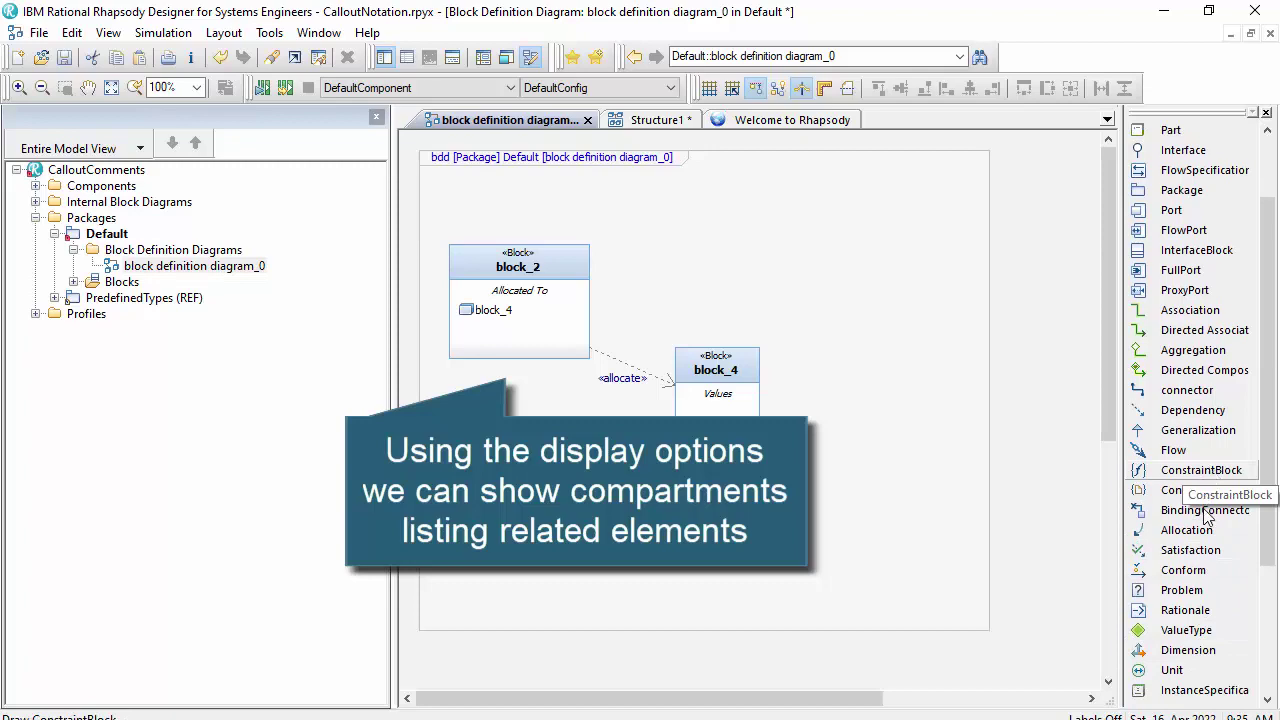
{"action": "scroll", "coordinate": [1197, 660], "scroll_direction": "down", "scroll_amount": 3}
{"action": "scroll", "coordinate": [1196, 662], "scroll_direction": "down", "scroll_amount": 2}
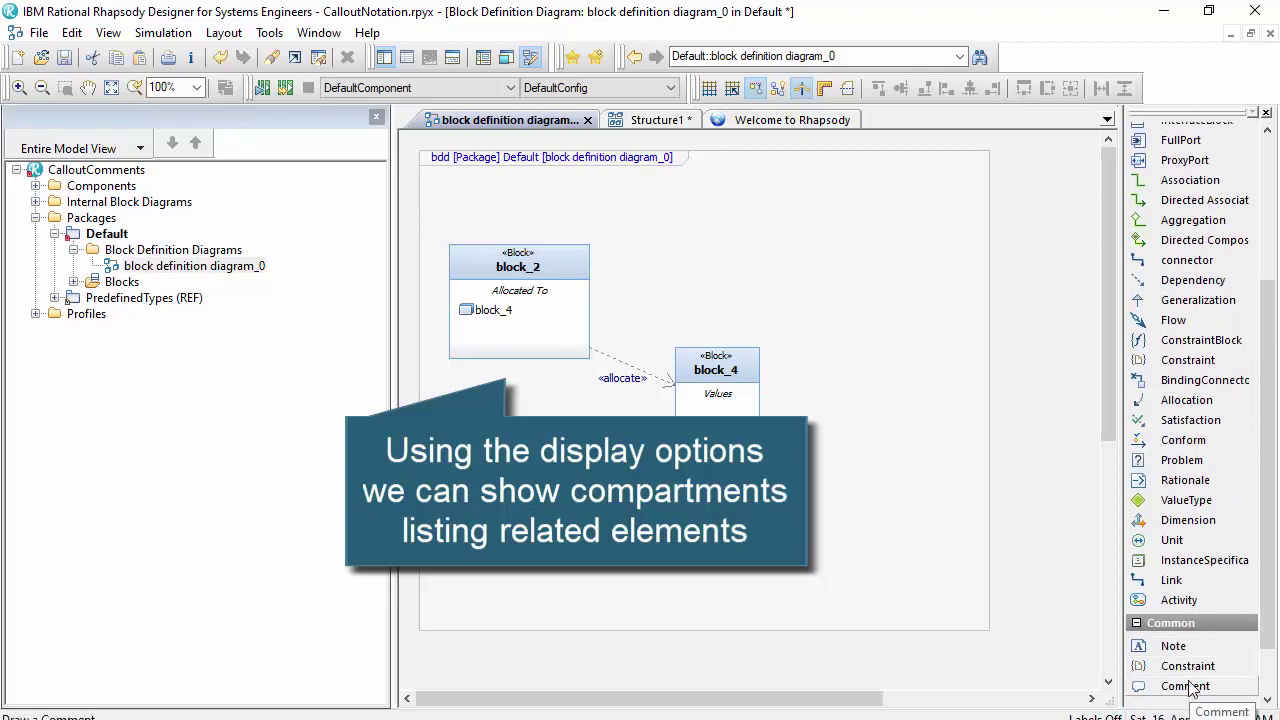
{"action": "scroll", "coordinate": [1192, 662], "scroll_direction": "down", "scroll_amount": 2}
{"action": "left_click", "coordinate": [1192, 662]}
{"action": "left_click", "coordinate": [755, 237]}
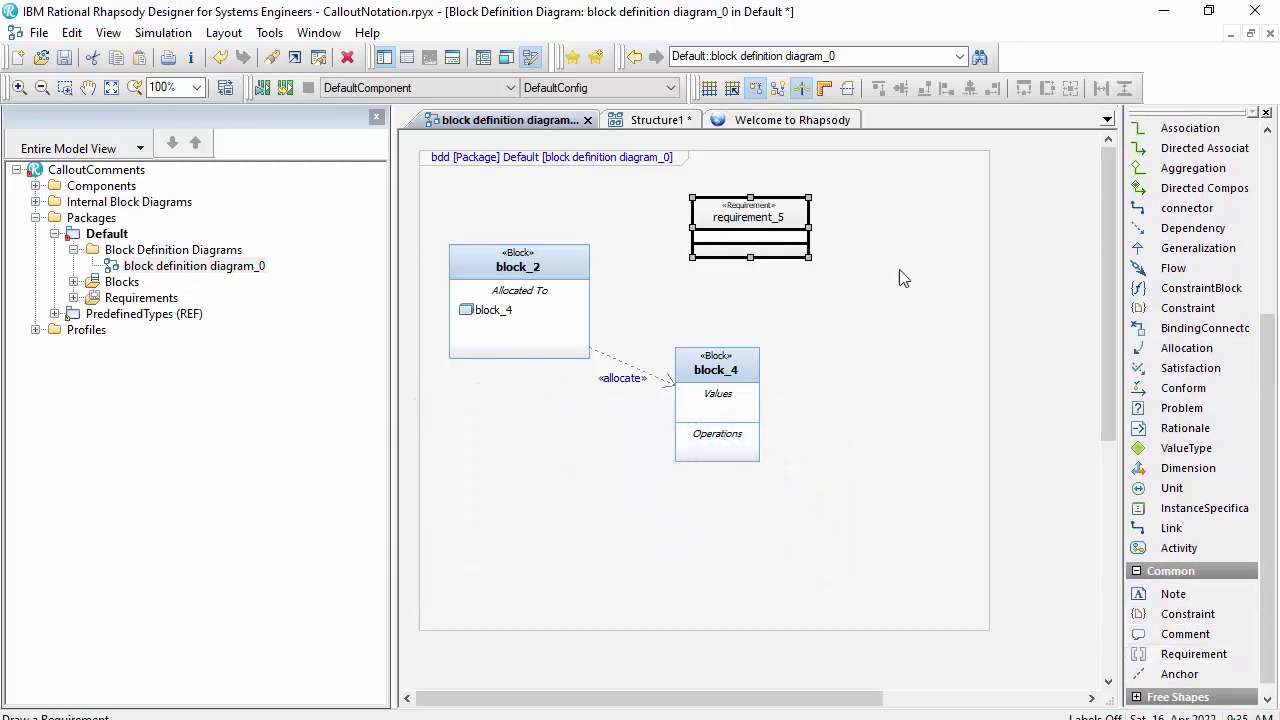
Step: Draw a satisfy dependency from block_2 to requirement_5
{"action": "left_click", "coordinate": [1195, 368]}
{"action": "left_click", "coordinate": [568, 268]}
{"action": "left_click", "coordinate": [734, 230]}
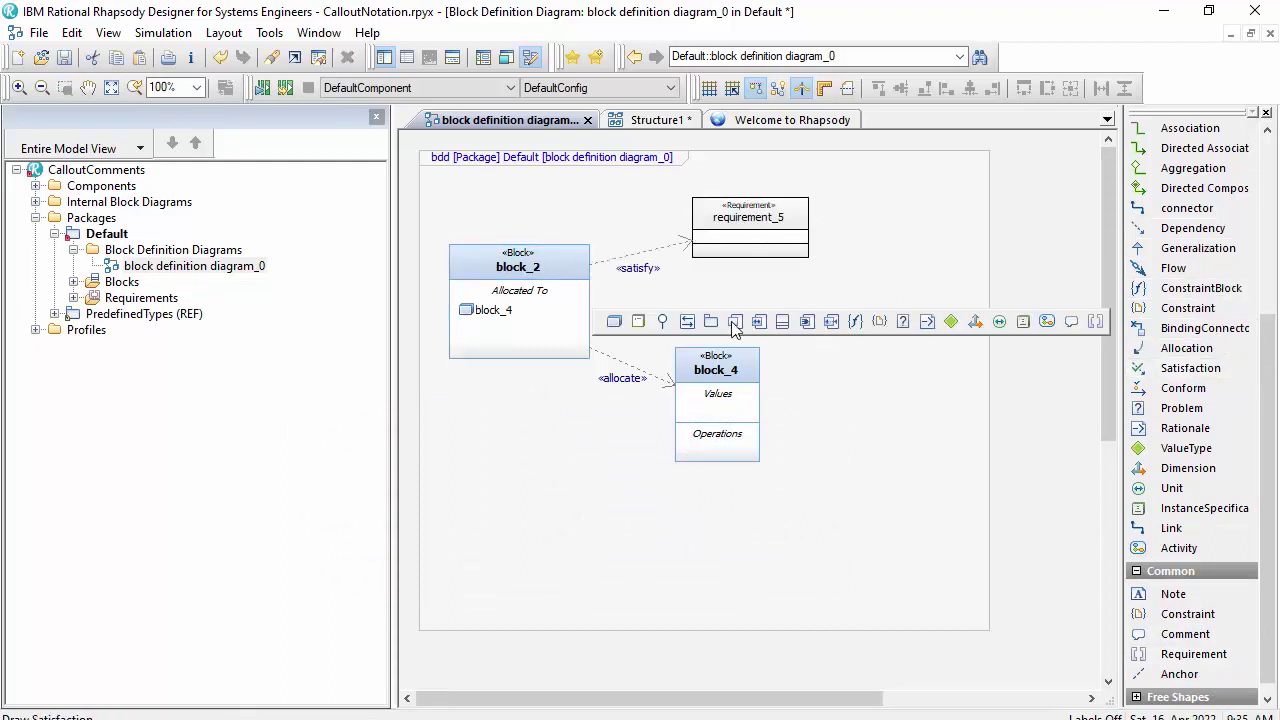
Step: Check block_2's compartment types for Satisfaction, find it missing, and cancel unchanged
{"action": "left_click", "coordinate": [505, 303]}
{"action": "right_click", "coordinate": [505, 303]}
{"action": "left_click", "coordinate": [583, 527]}
{"action": "left_click", "coordinate": [230, 93]}
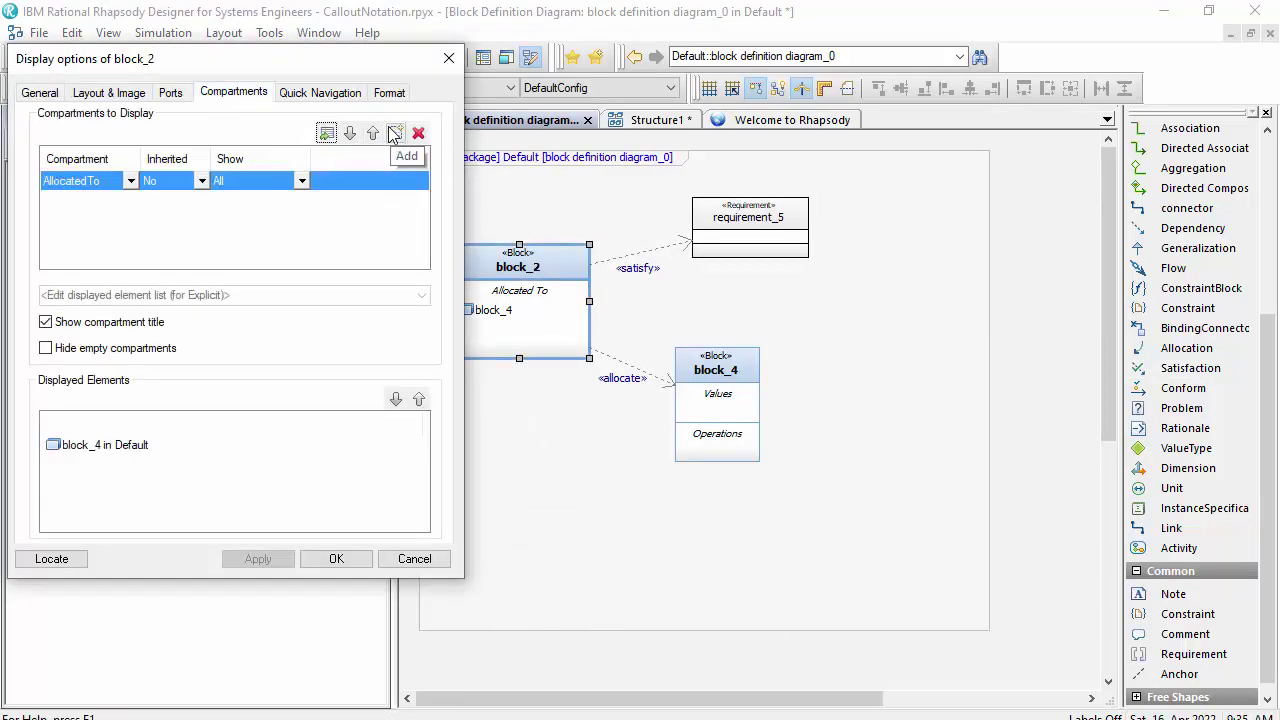
{"action": "left_click", "coordinate": [396, 133]}
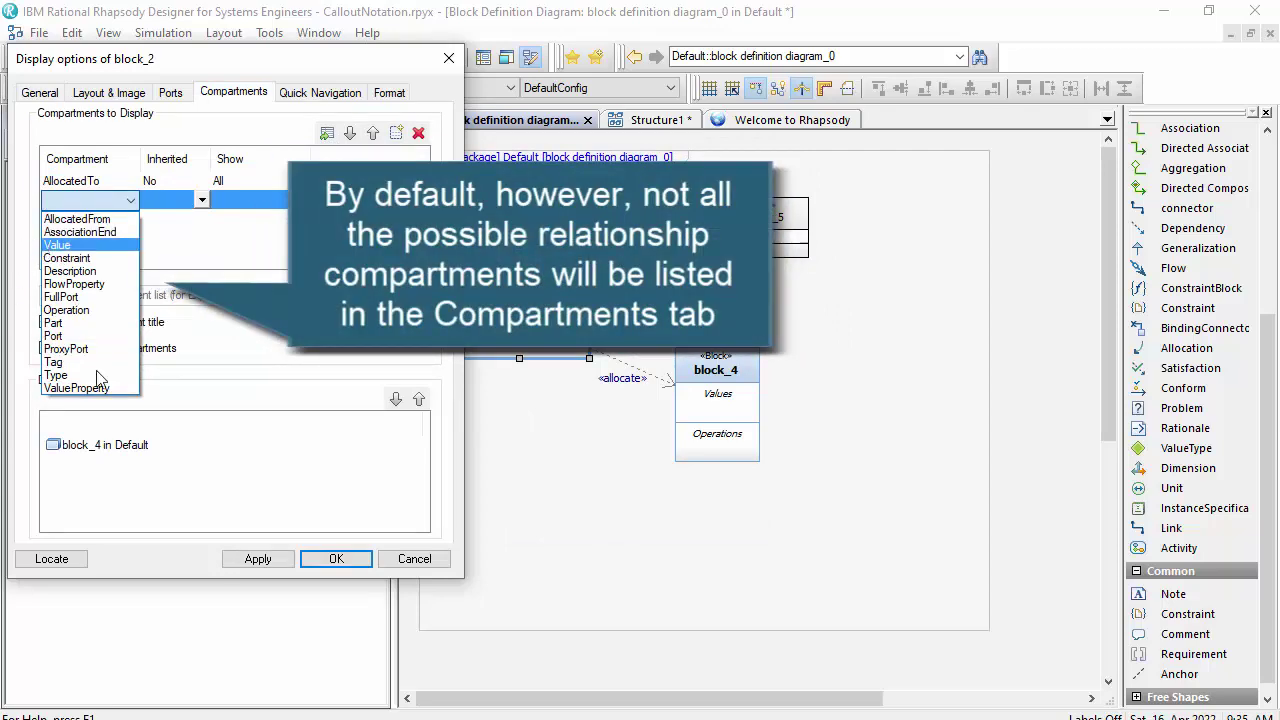
{"action": "left_click", "coordinate": [416, 564]}
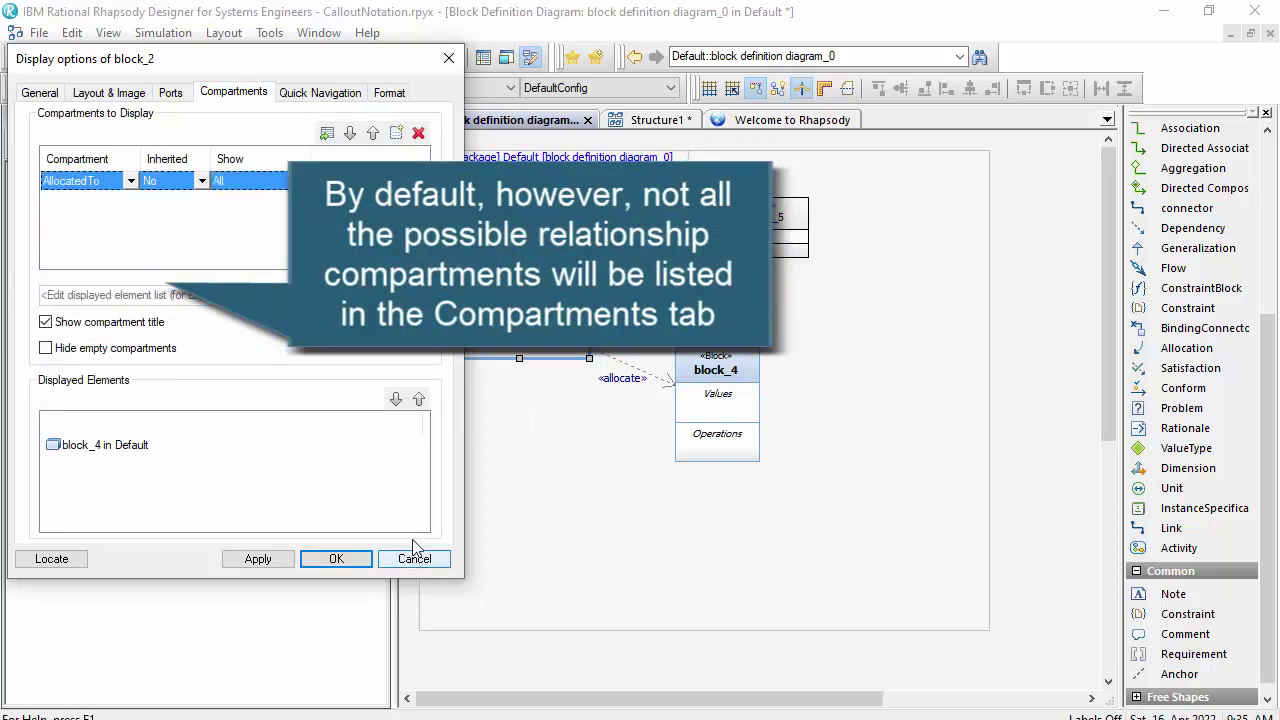
{"action": "left_click", "coordinate": [396, 133]}
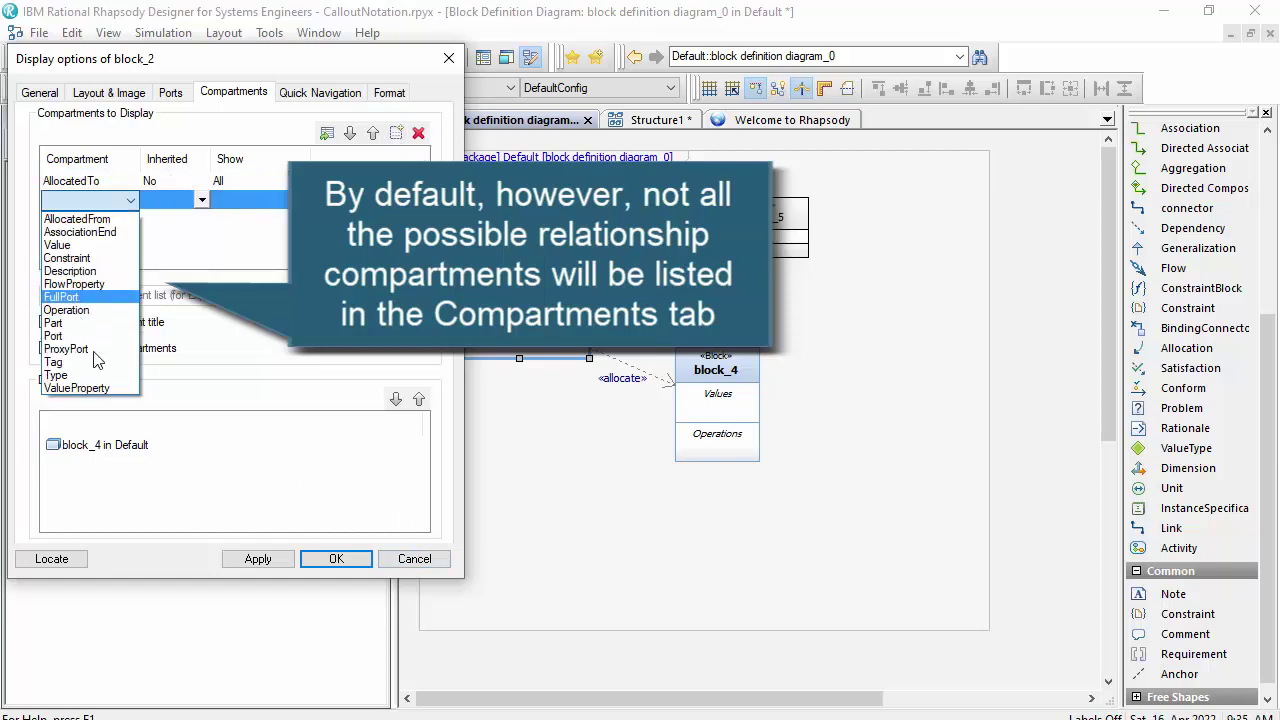
{"action": "left_click", "coordinate": [422, 563]}
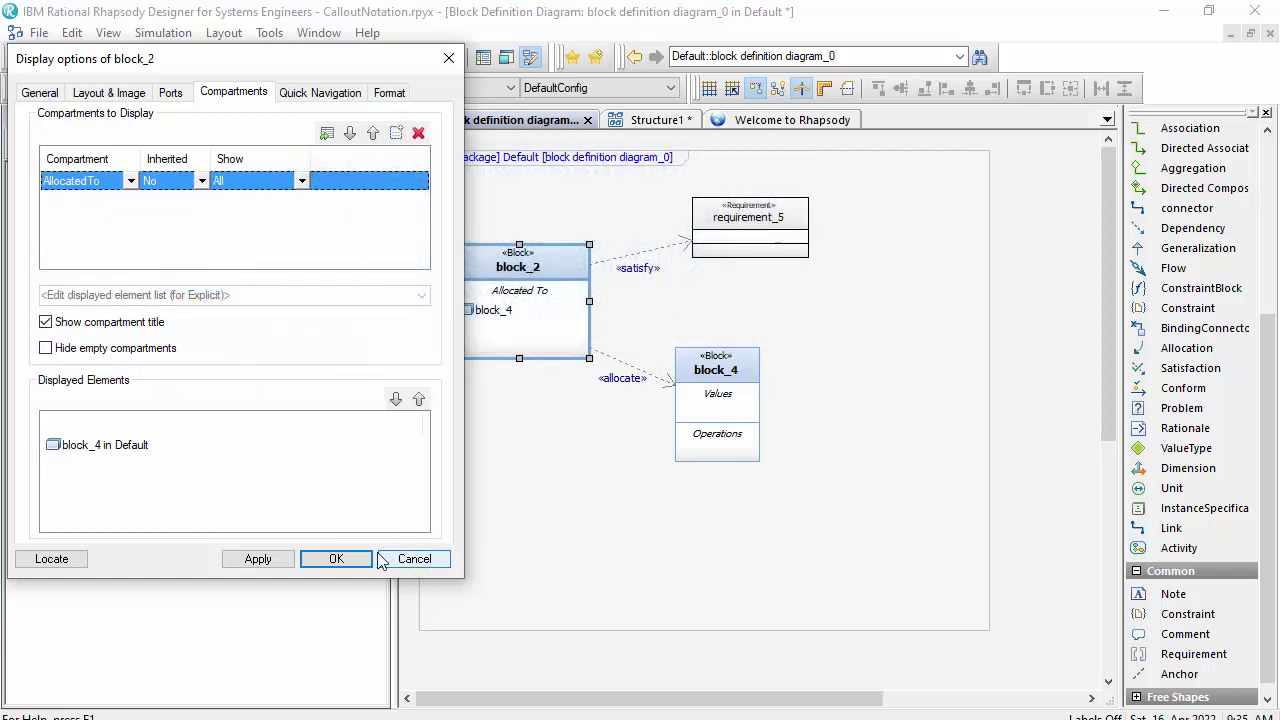
{"action": "left_click", "coordinate": [368, 561]}
Step: Filter CalloutComments project properties to 'Additional' and find AdditionalCompartments' property origin
{"action": "right_click", "coordinate": [125, 172]}
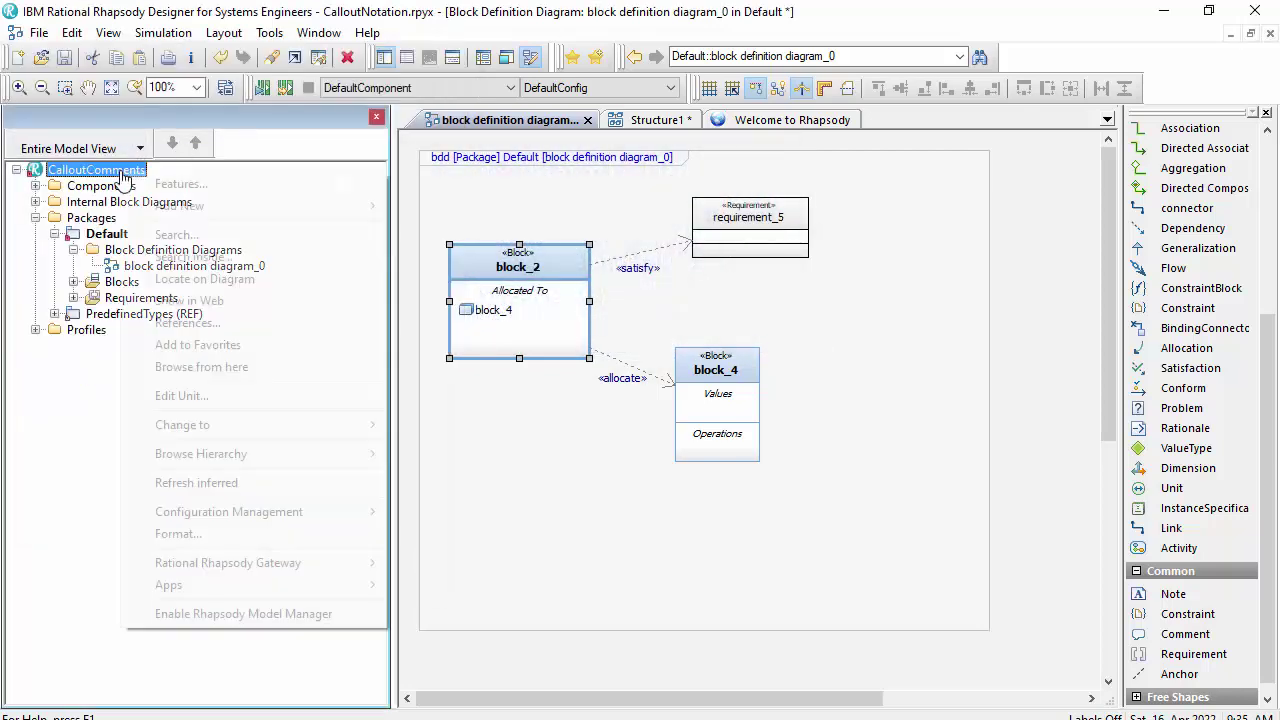
{"action": "left_click", "coordinate": [181, 184]}
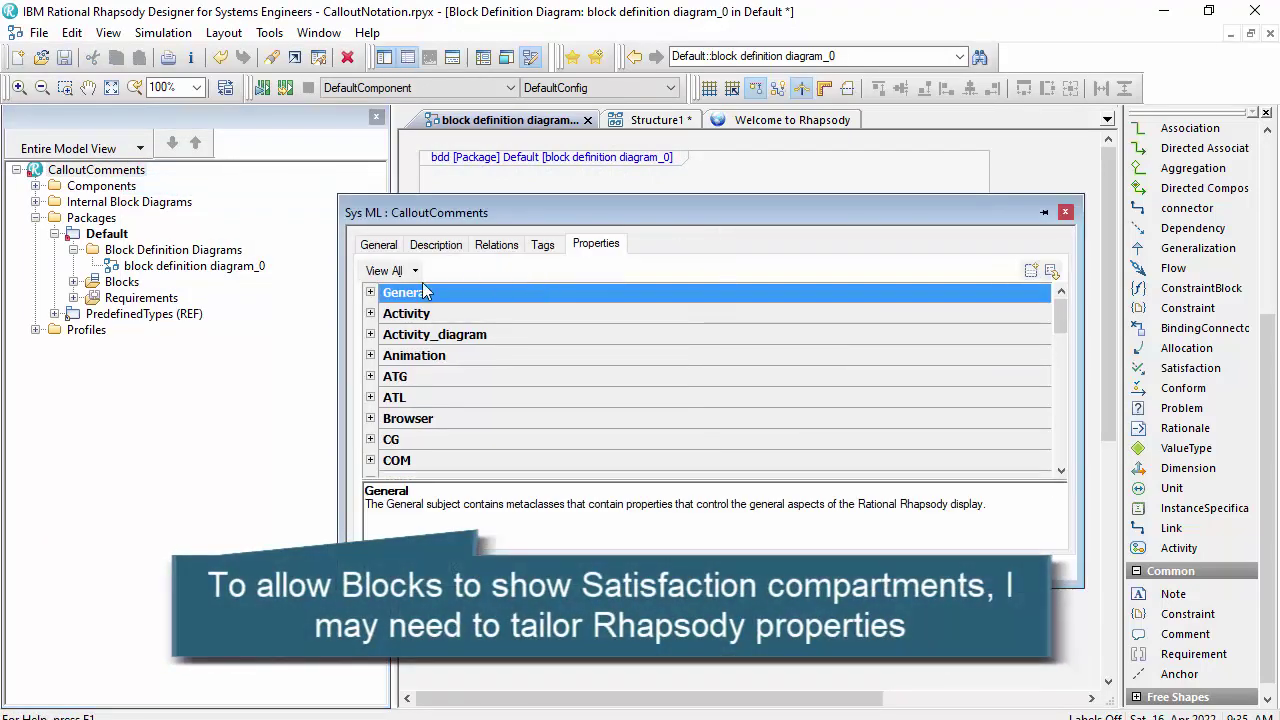
{"action": "left_click", "coordinate": [411, 271]}
{"action": "left_click", "coordinate": [429, 413]}
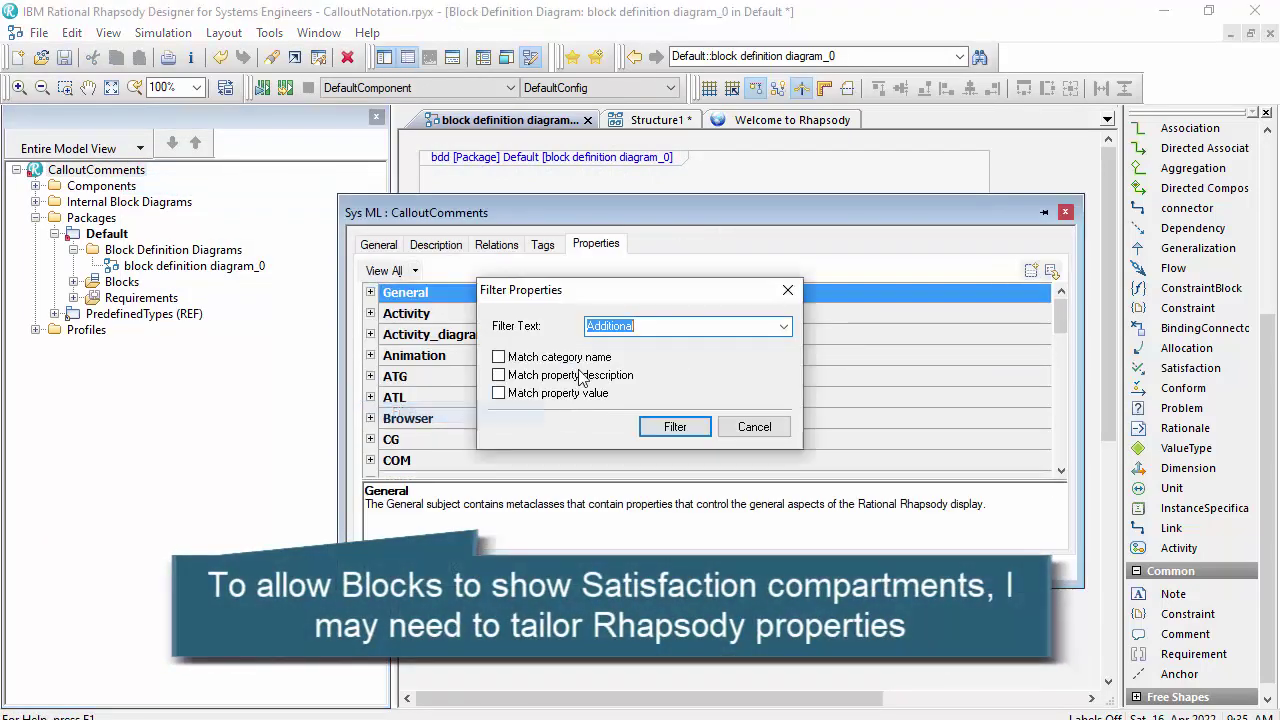
{"action": "left_click", "coordinate": [677, 426]}
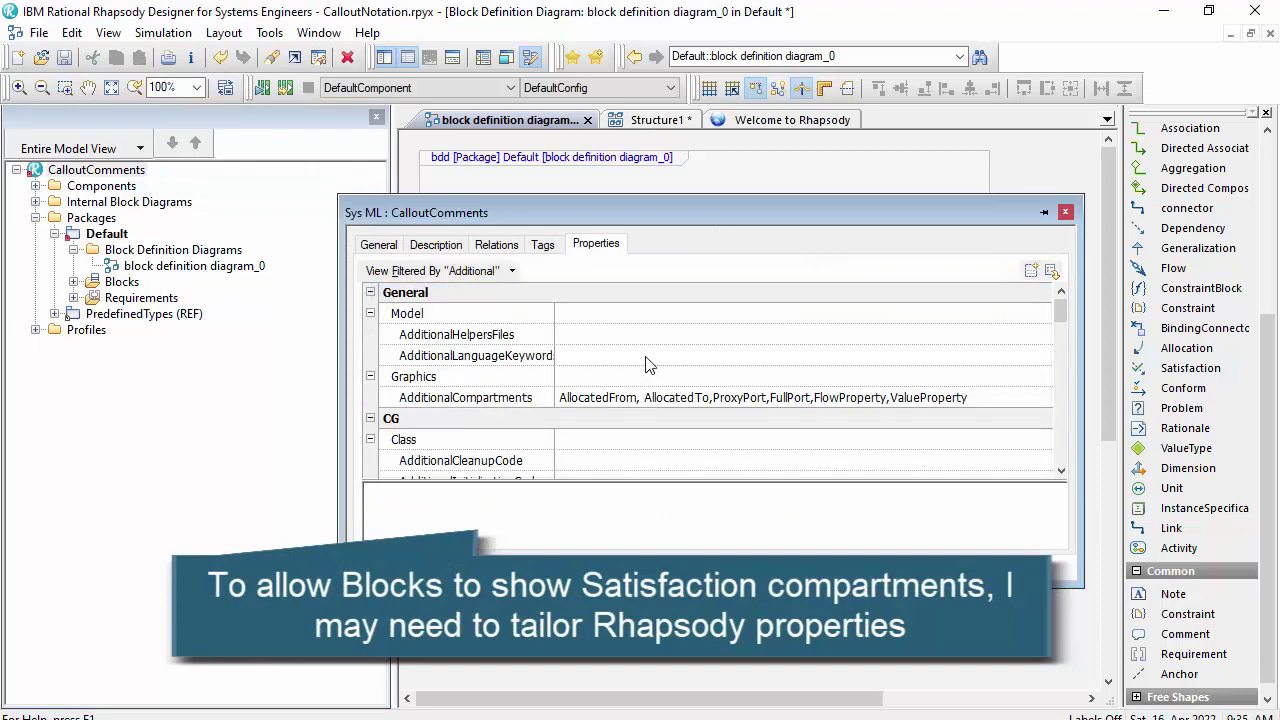
{"action": "left_click", "coordinate": [527, 401]}
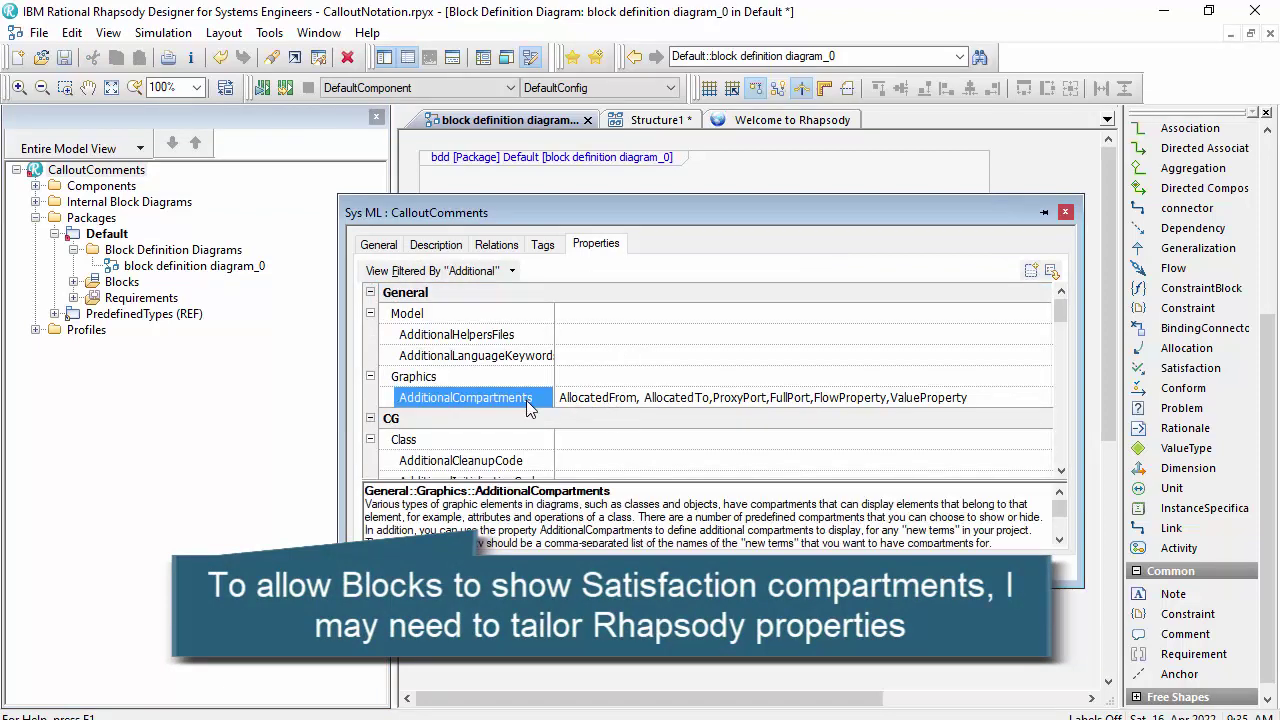
{"action": "right_click", "coordinate": [597, 401]}
{"action": "left_click", "coordinate": [677, 484]}
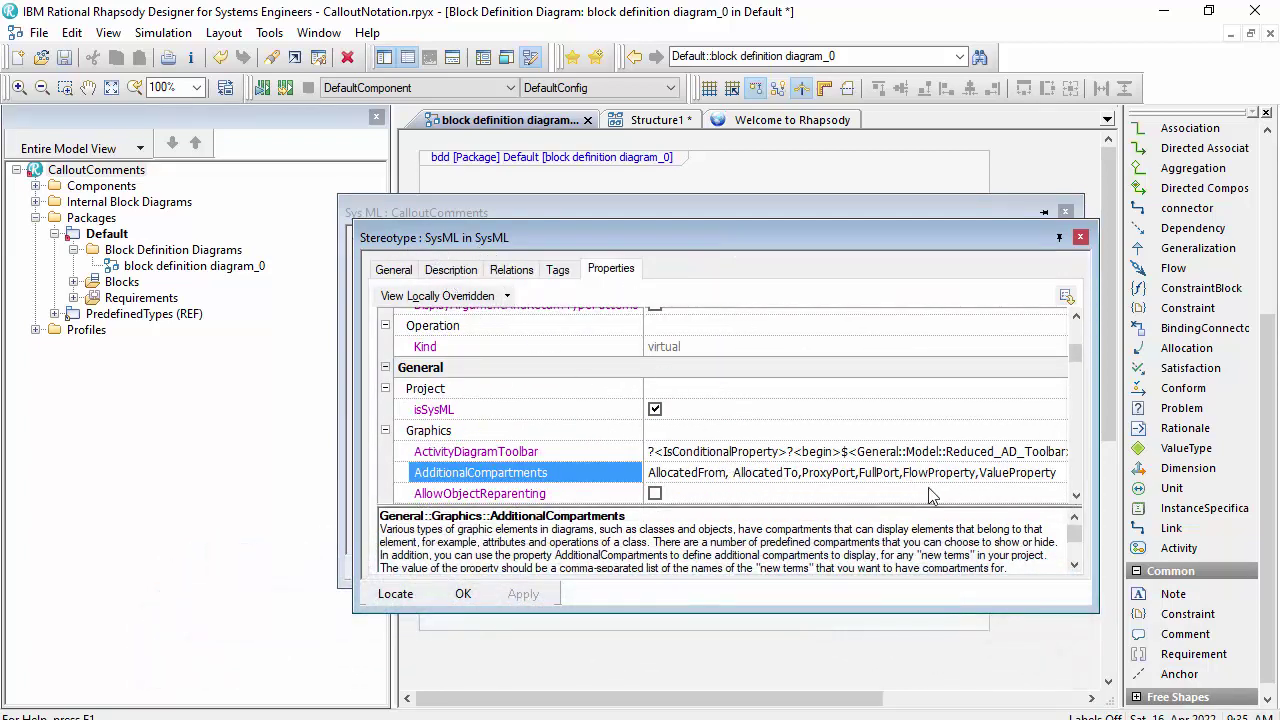
Step: Append ',Satisfaction' to the AdditionalCompartments property and apply the project properties
{"action": "left_click", "coordinate": [463, 596]}
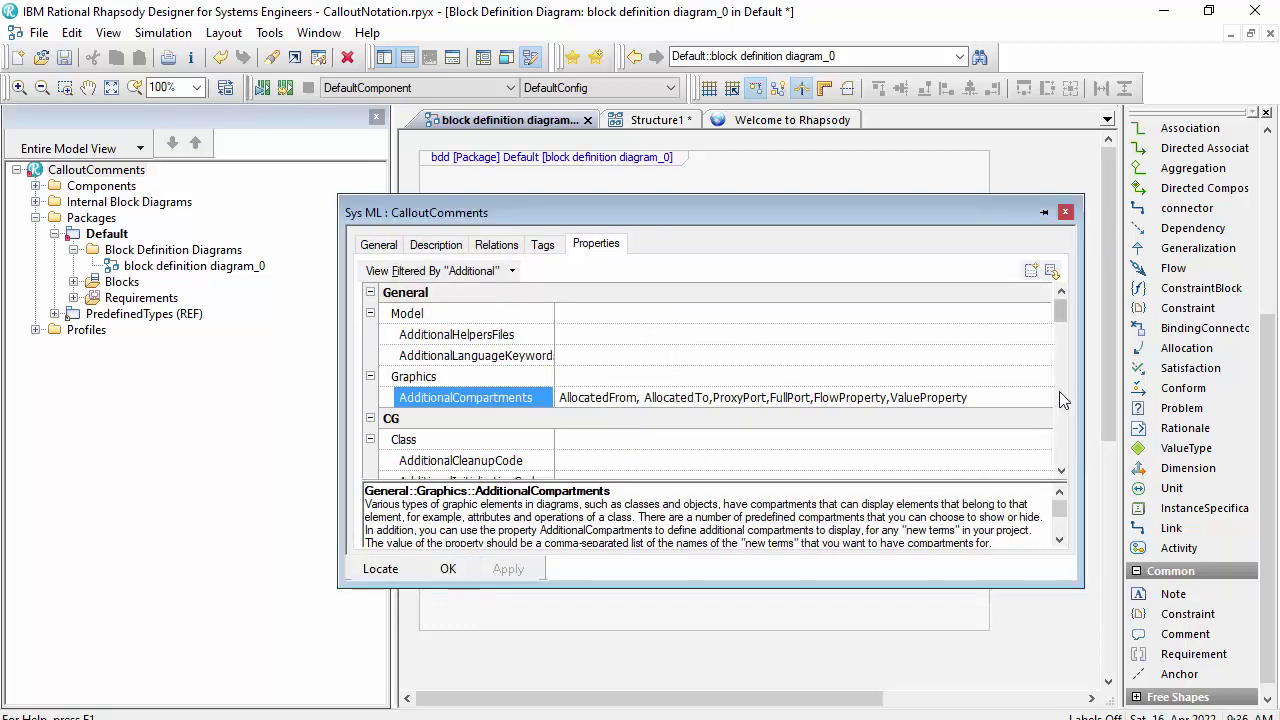
{"action": "left_click", "coordinate": [1000, 398]}
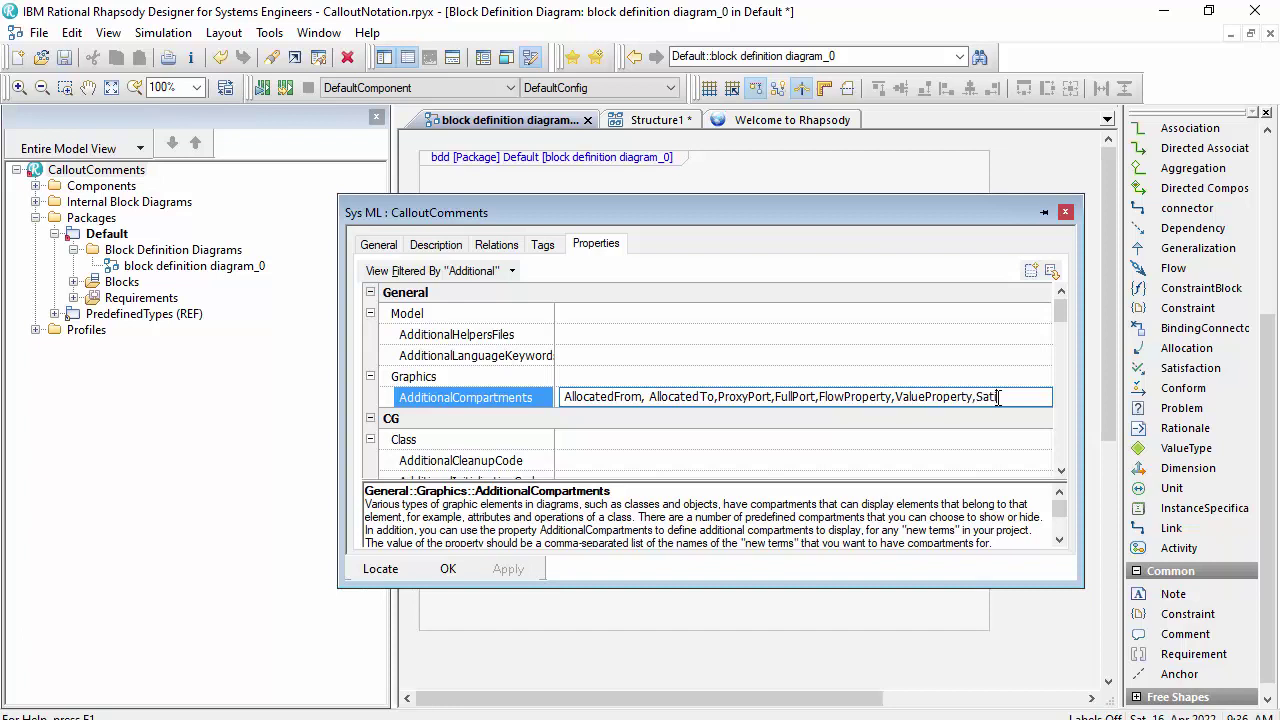
{"action": "type", "text": "sfaction"}
{"action": "left_click", "coordinate": [765, 313]}
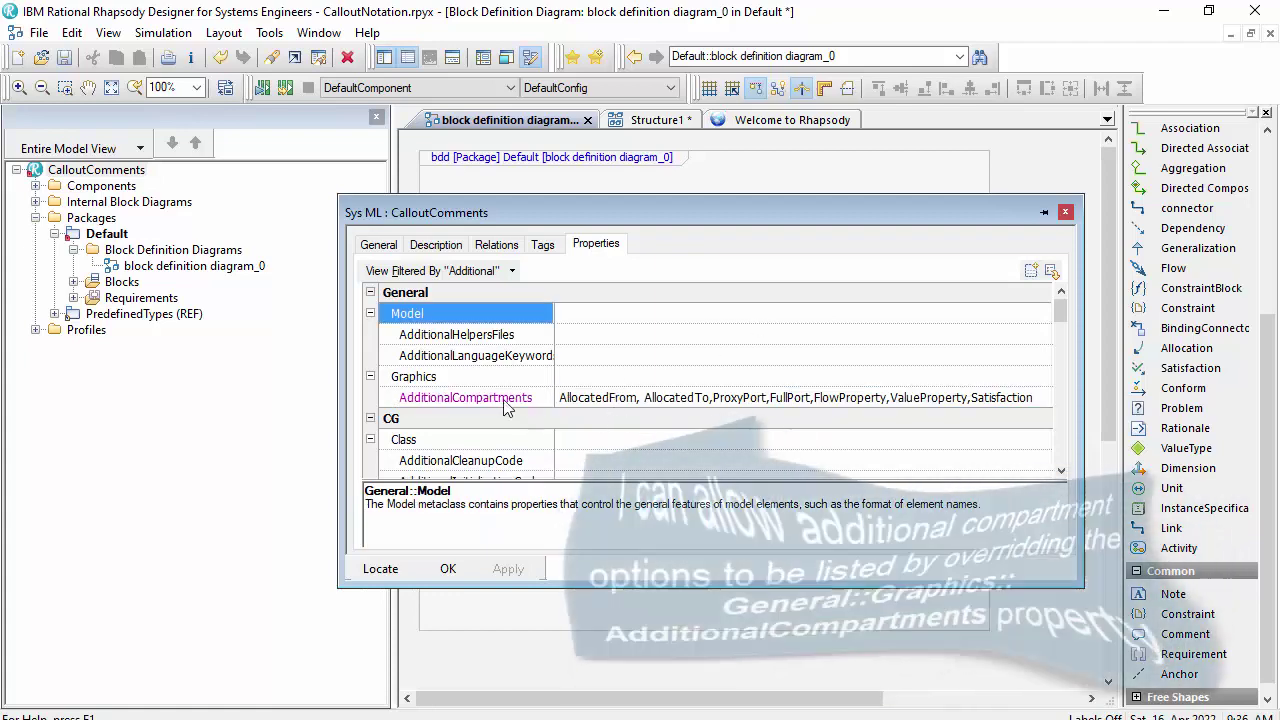
{"action": "left_click", "coordinate": [211, 362]}
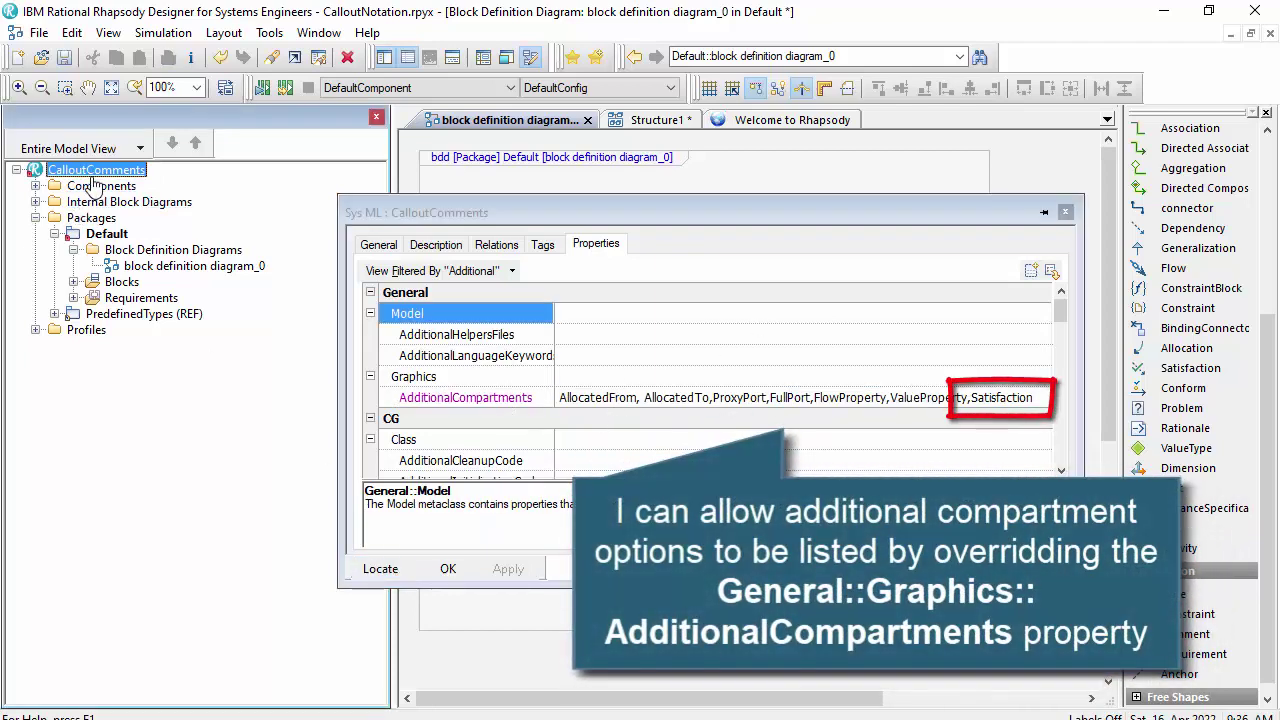
{"action": "left_click", "coordinate": [453, 572]}
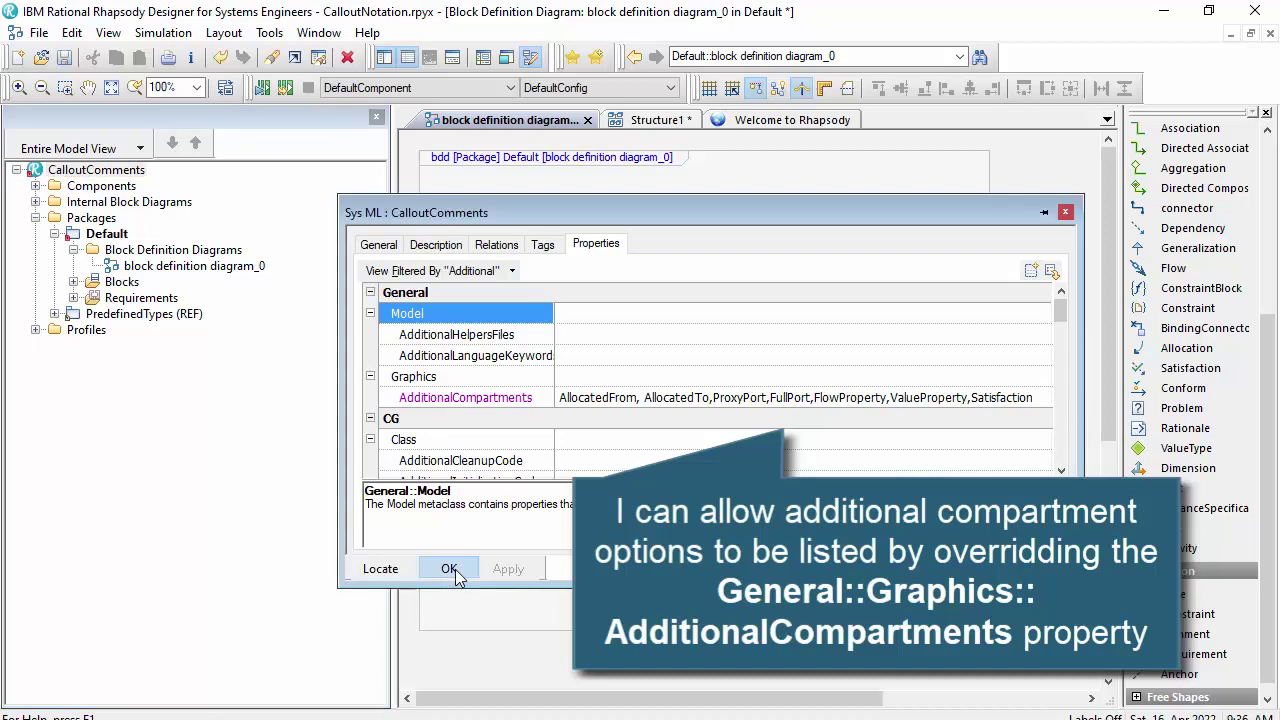
{"action": "left_click", "coordinate": [450, 569]}
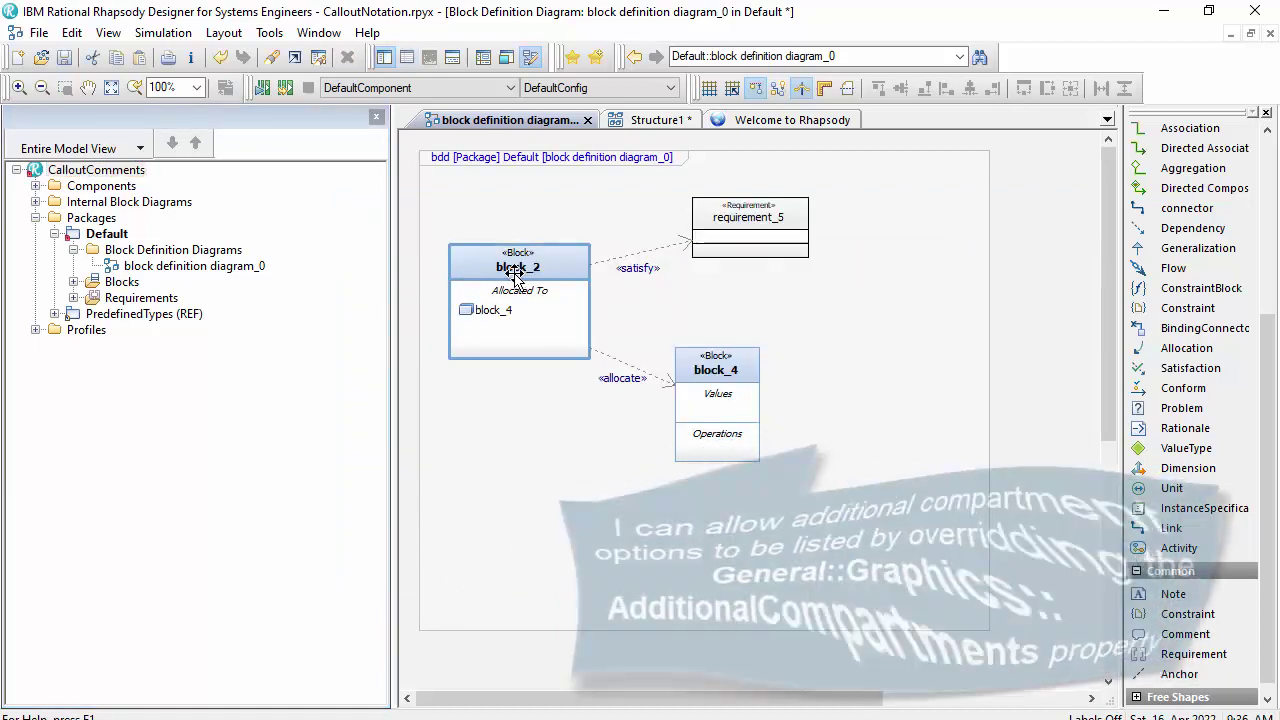
{"action": "right_click", "coordinate": [516, 275]}
{"action": "left_click", "coordinate": [634, 531]}
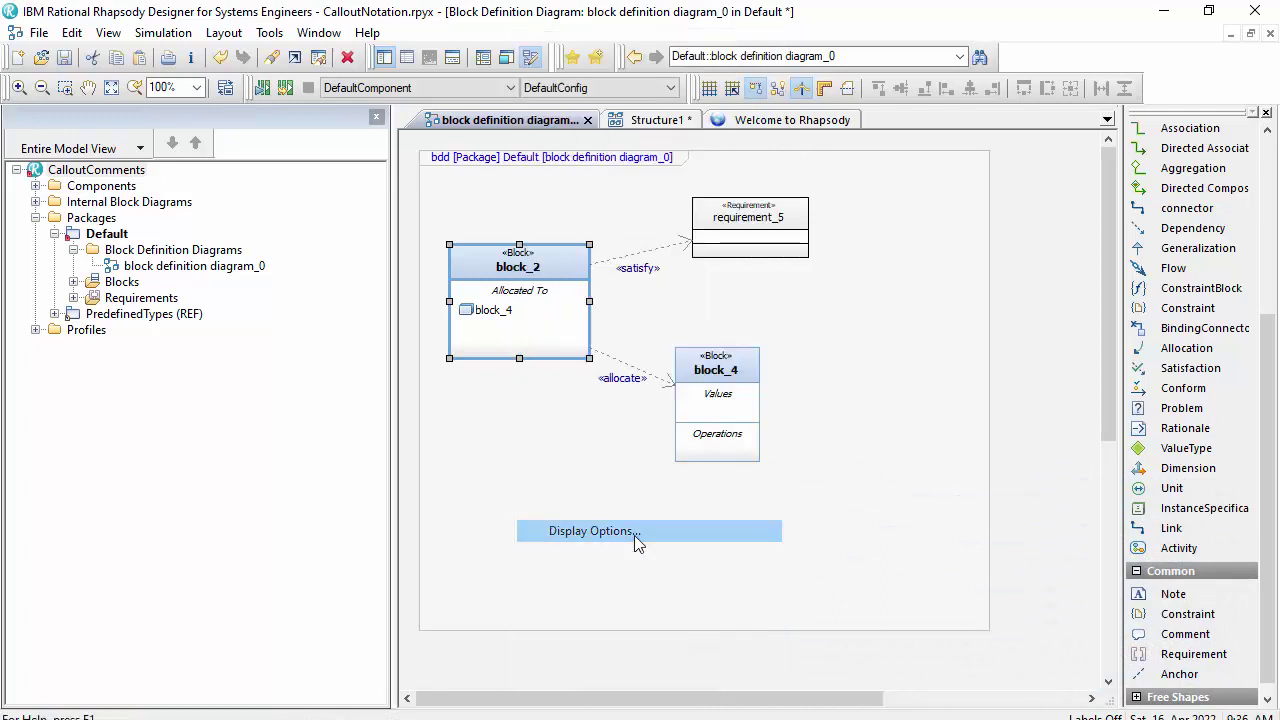
Step: Add a Satisfaction compartment to block_2, move block_4 down-right, and make block_2 taller
{"action": "left_click", "coordinate": [234, 94]}
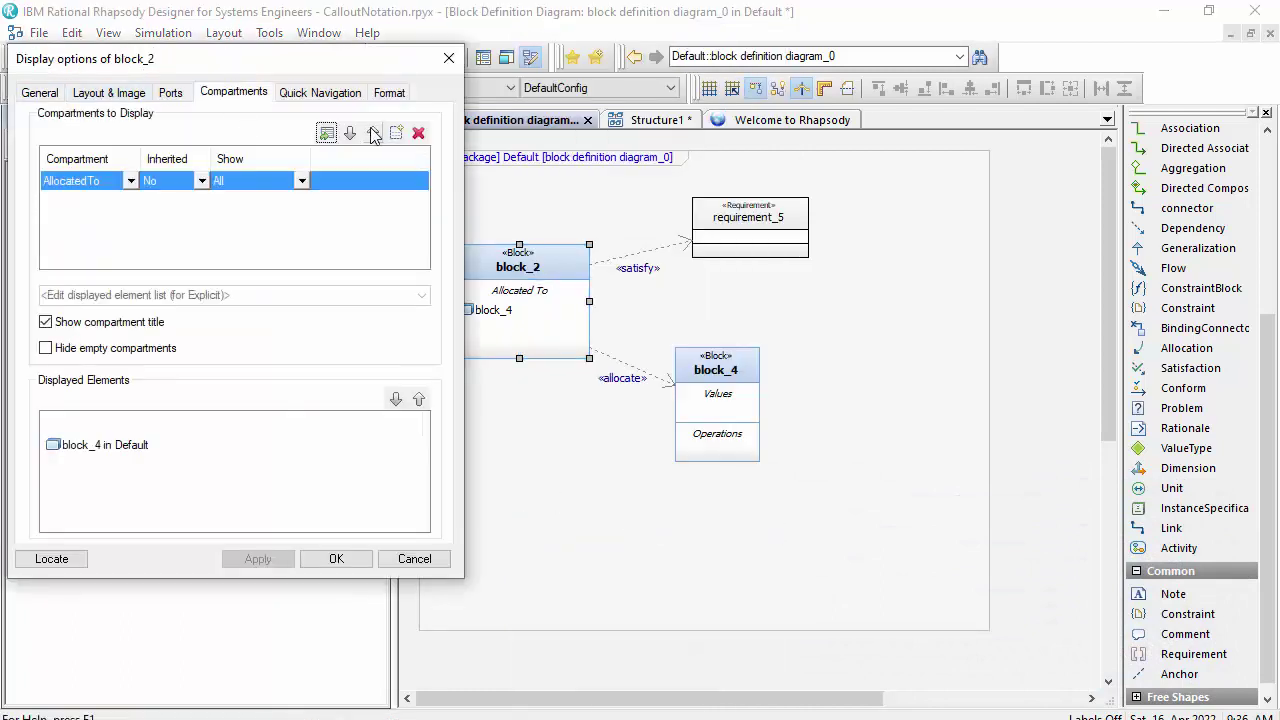
{"action": "left_click", "coordinate": [395, 133]}
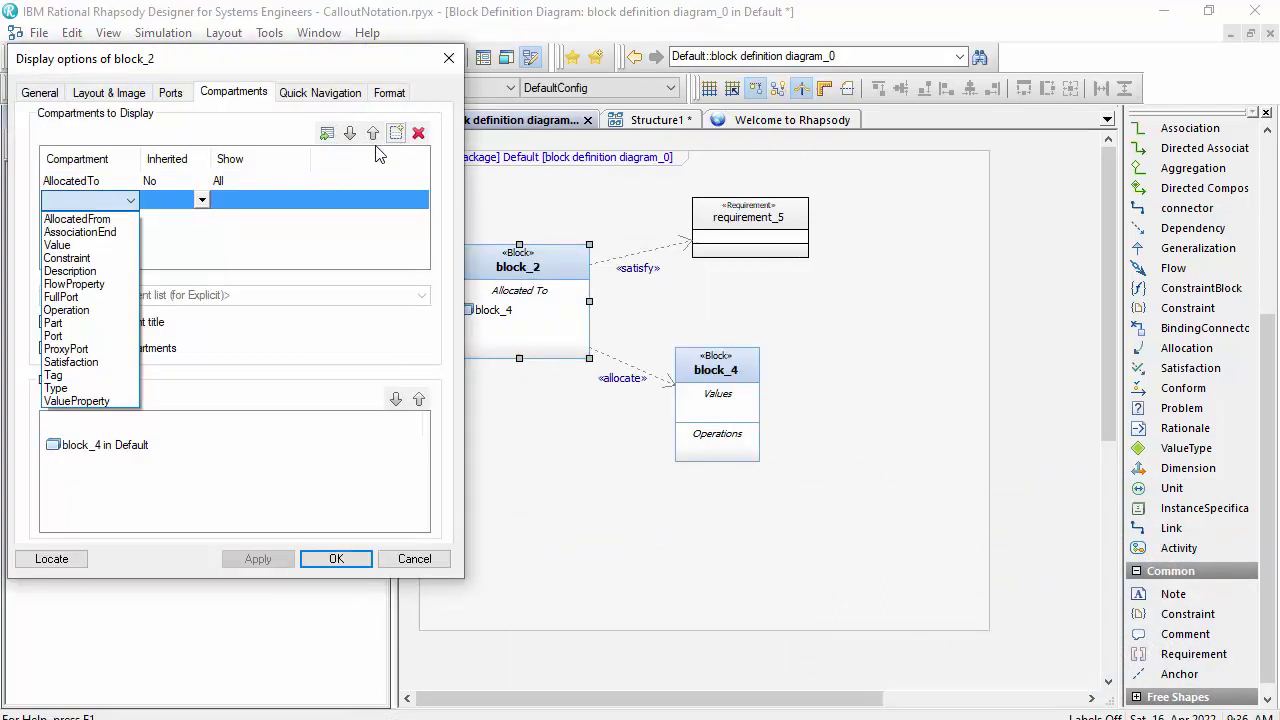
{"action": "left_click", "coordinate": [128, 362]}
{"action": "left_click", "coordinate": [368, 563]}
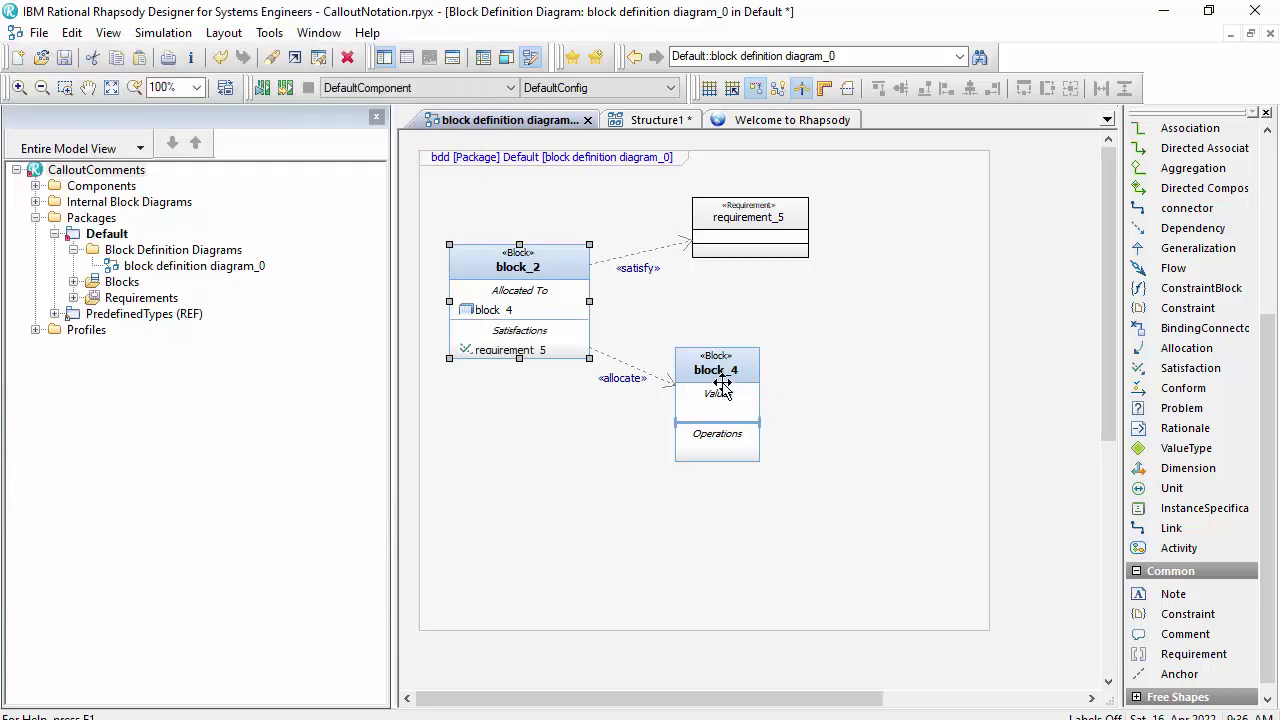
{"action": "left_click_drag", "start_coordinate": [723, 377], "coordinate": [755, 427]}
{"action": "left_click", "coordinate": [530, 320]}
{"action": "left_click_drag", "start_coordinate": [519, 357], "coordinate": [519, 405]}
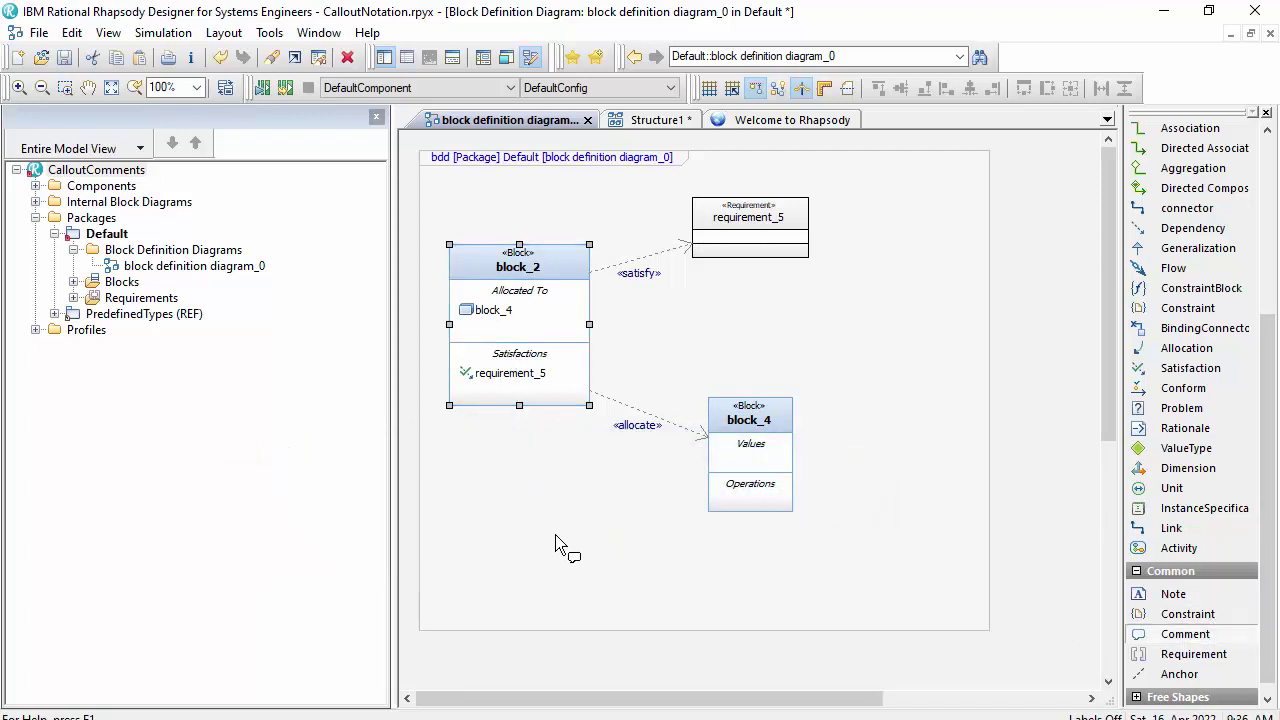
Step: Place a comment below block_2 and anchor it to block_2
{"action": "left_click", "coordinate": [553, 536]}
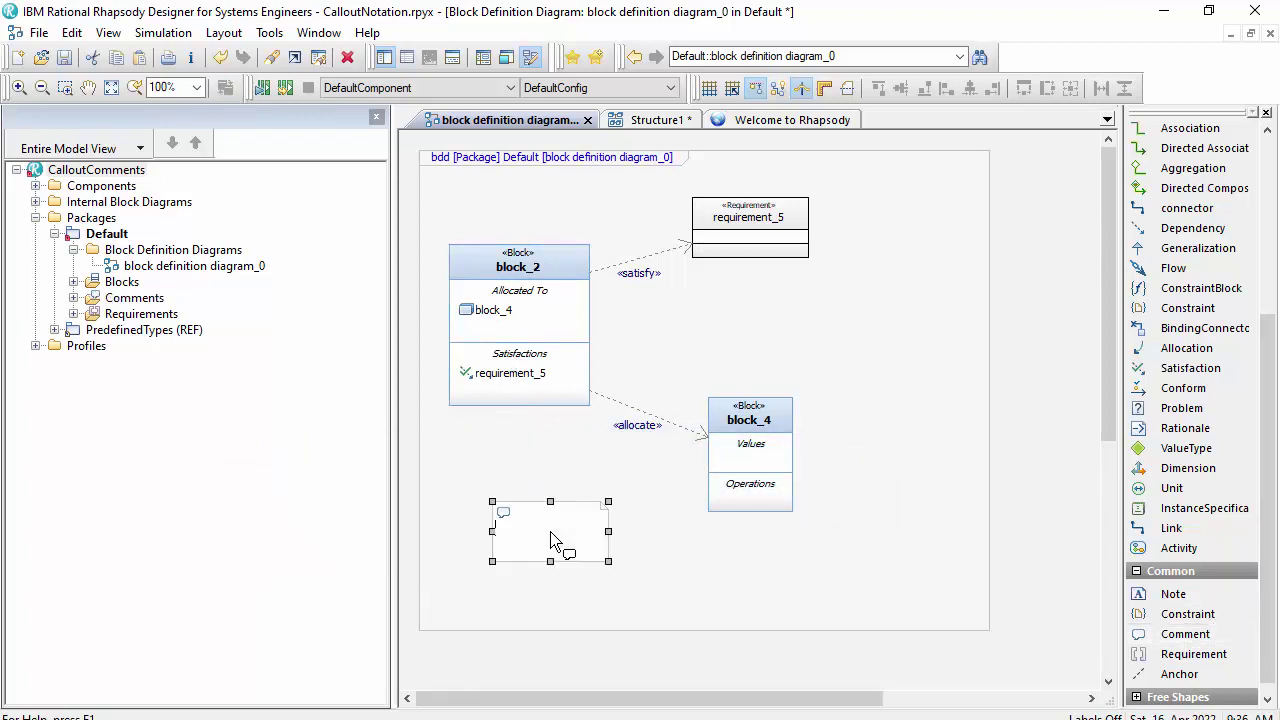
{"action": "left_click", "coordinate": [1190, 673]}
{"action": "left_click", "coordinate": [537, 529]}
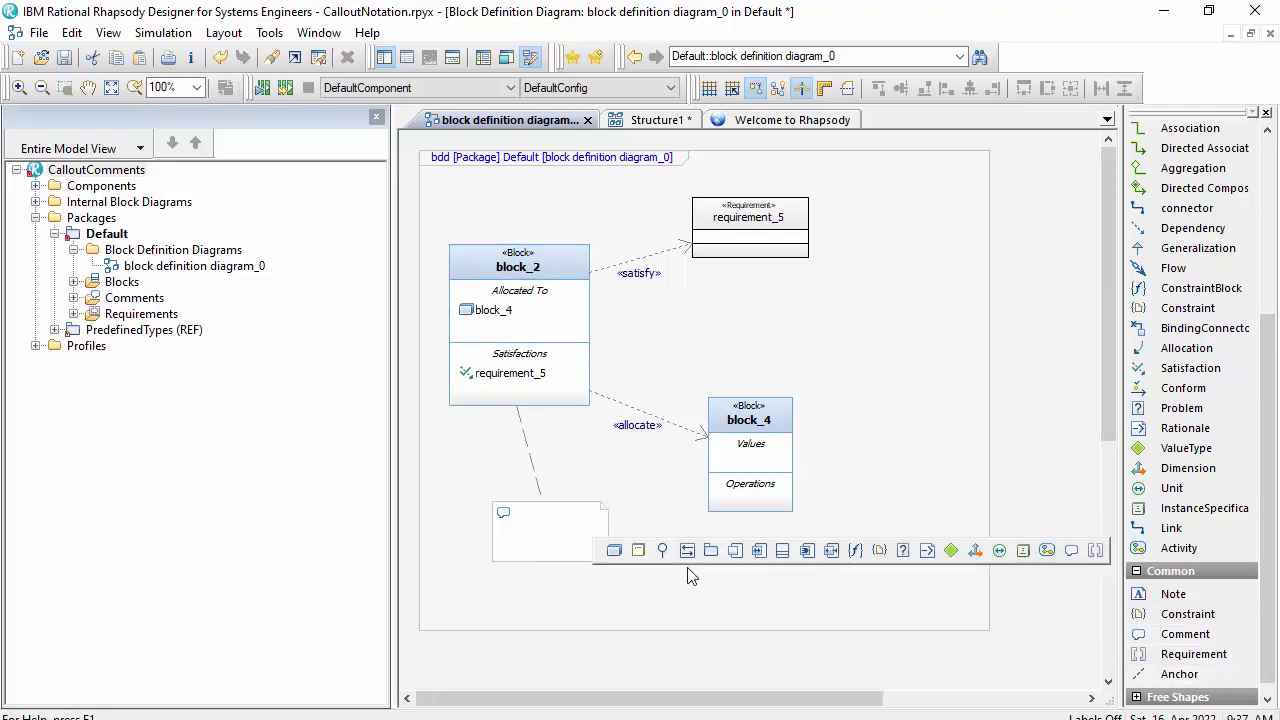
Step: Change the anchored comment into a callout
{"action": "left_click", "coordinate": [558, 533]}
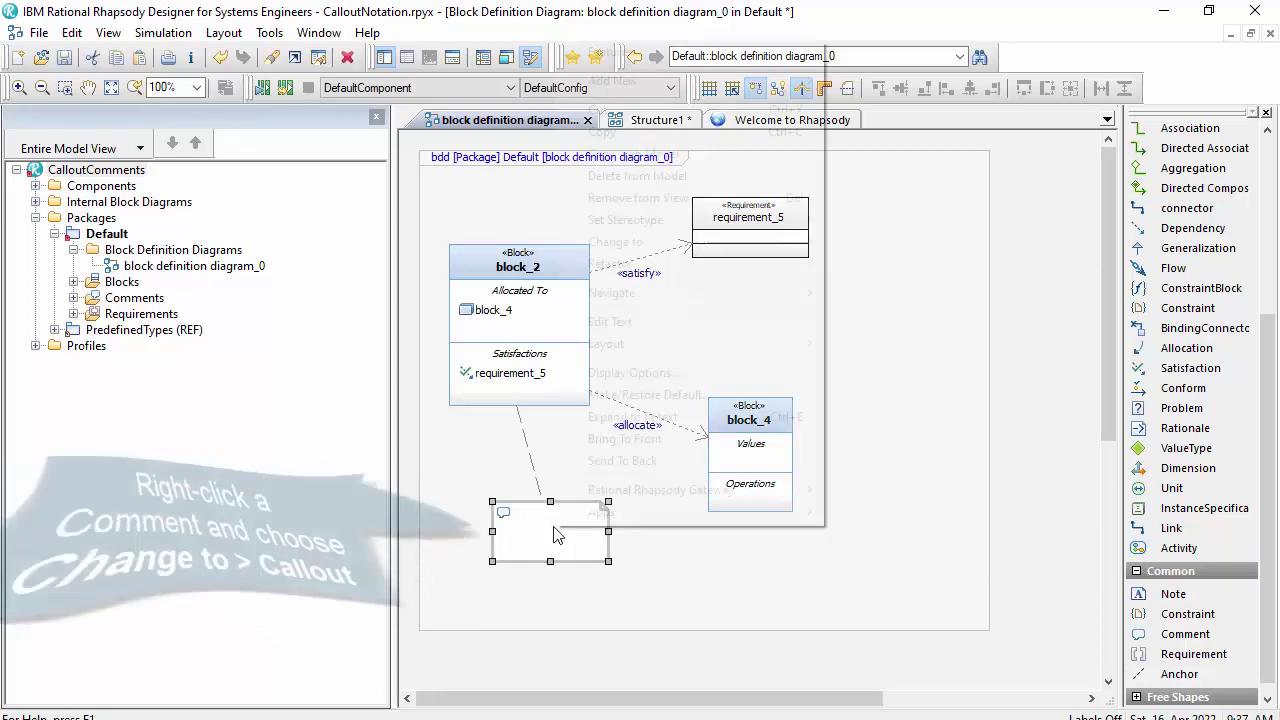
{"action": "right_click", "coordinate": [556, 536]}
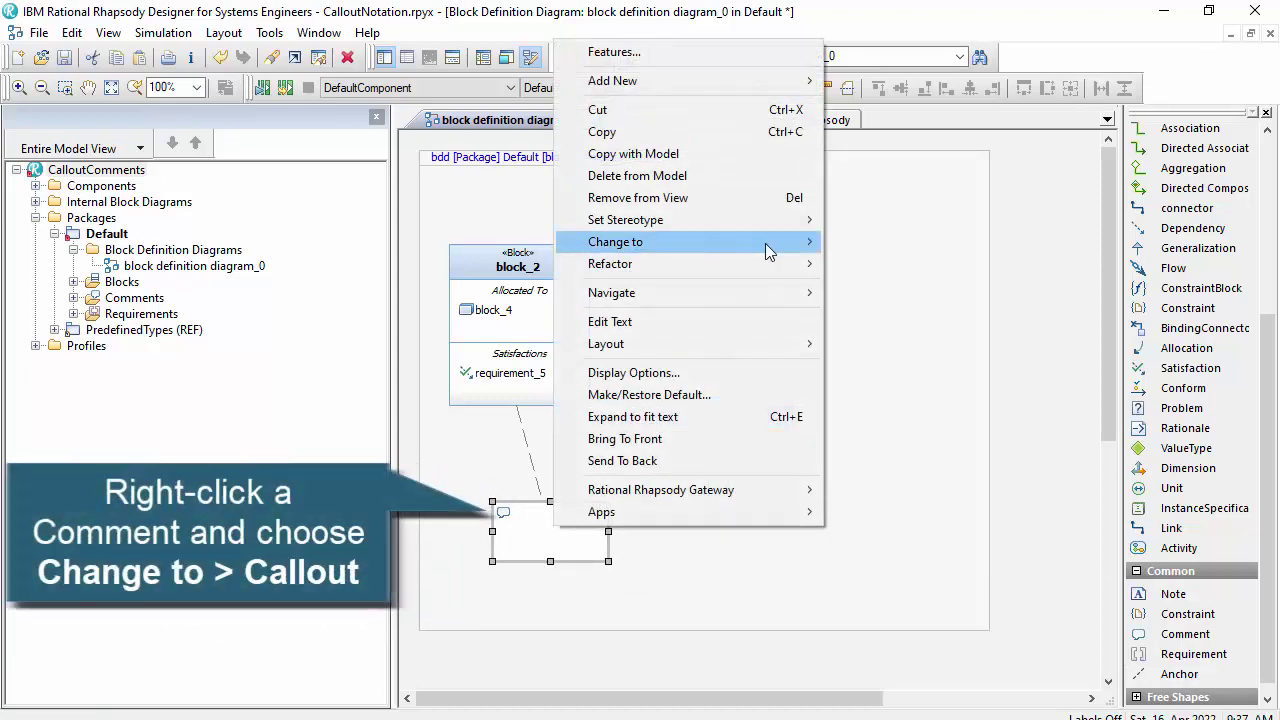
{"action": "mouse_move", "coordinate": [780, 246]}
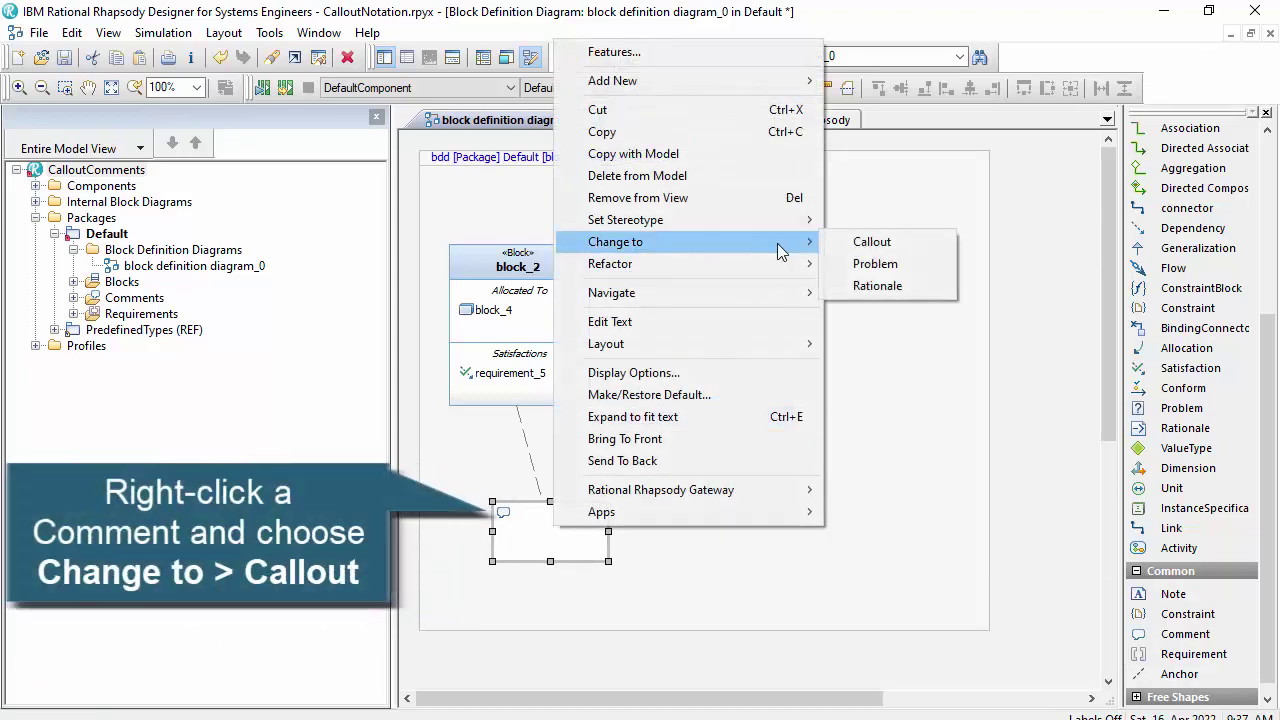
{"action": "left_click", "coordinate": [864, 248]}
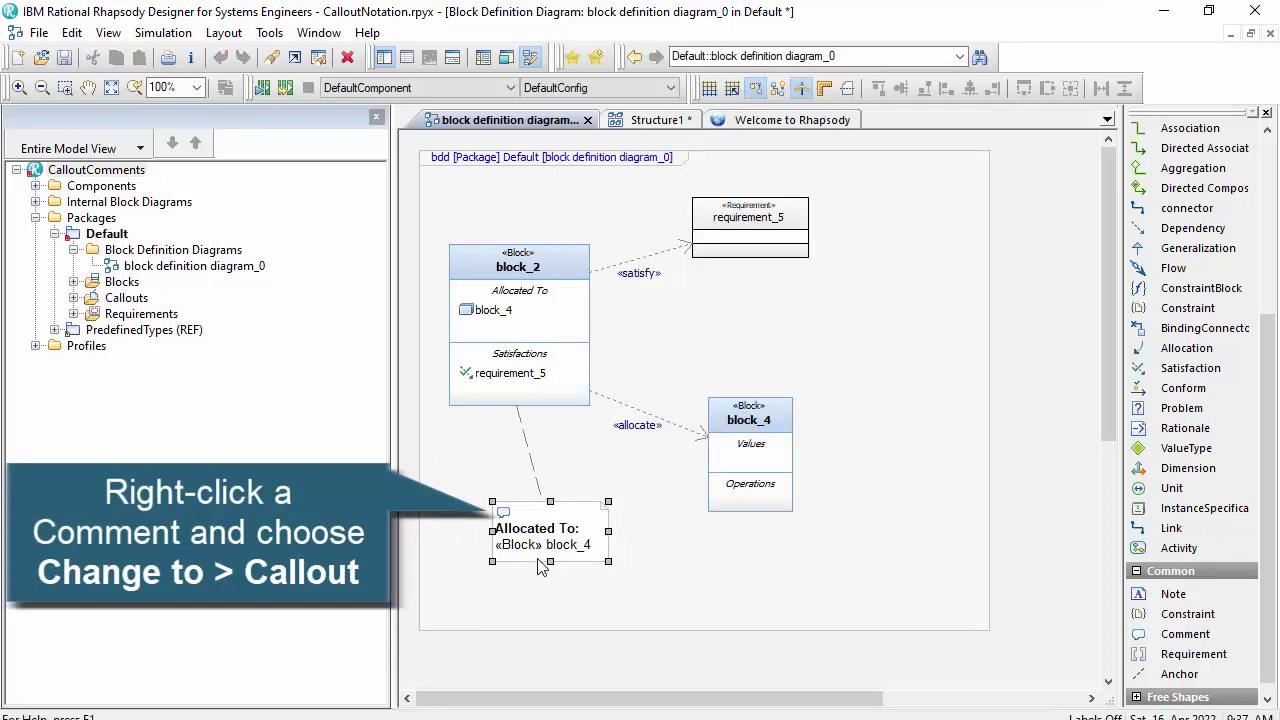
Step: Stretch callout_7 taller and wider on both sides so its 'Allocated To' text fits
{"action": "left_click_drag", "start_coordinate": [549, 562], "coordinate": [550, 593]}
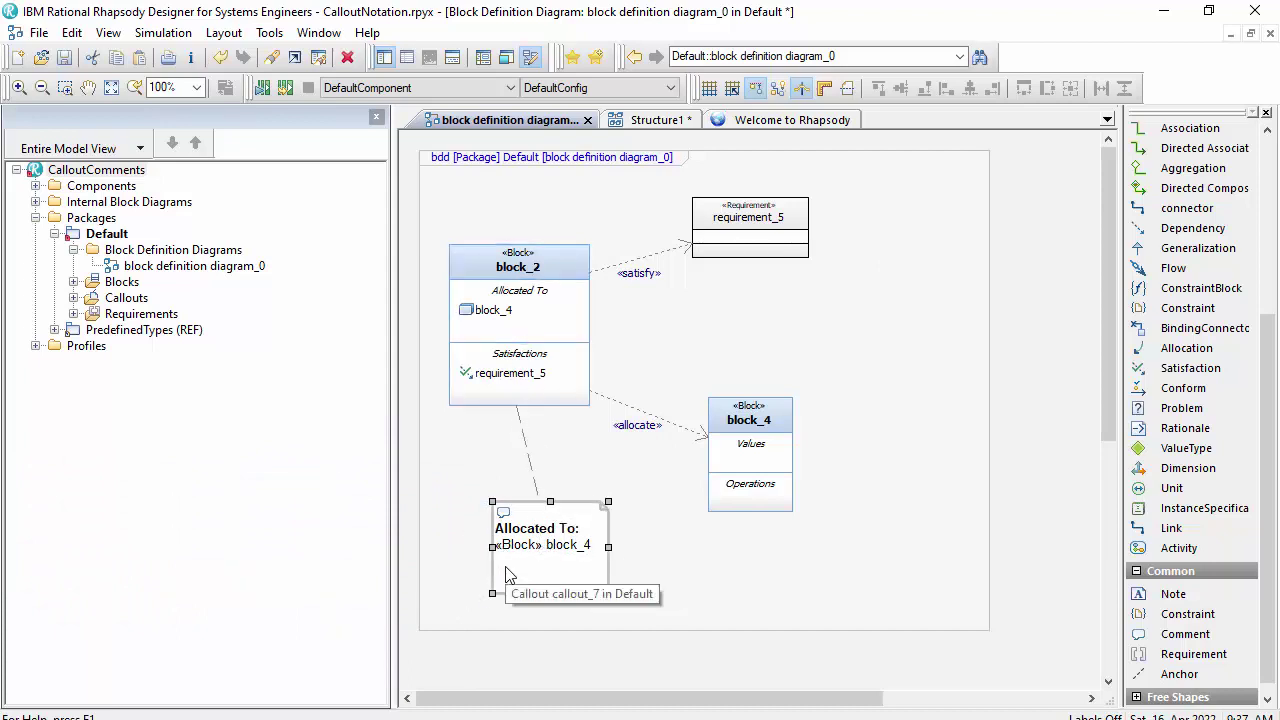
{"action": "left_click_drag", "start_coordinate": [608, 546], "coordinate": [674, 553]}
{"action": "left_click_drag", "start_coordinate": [580, 550], "coordinate": [676, 547]}
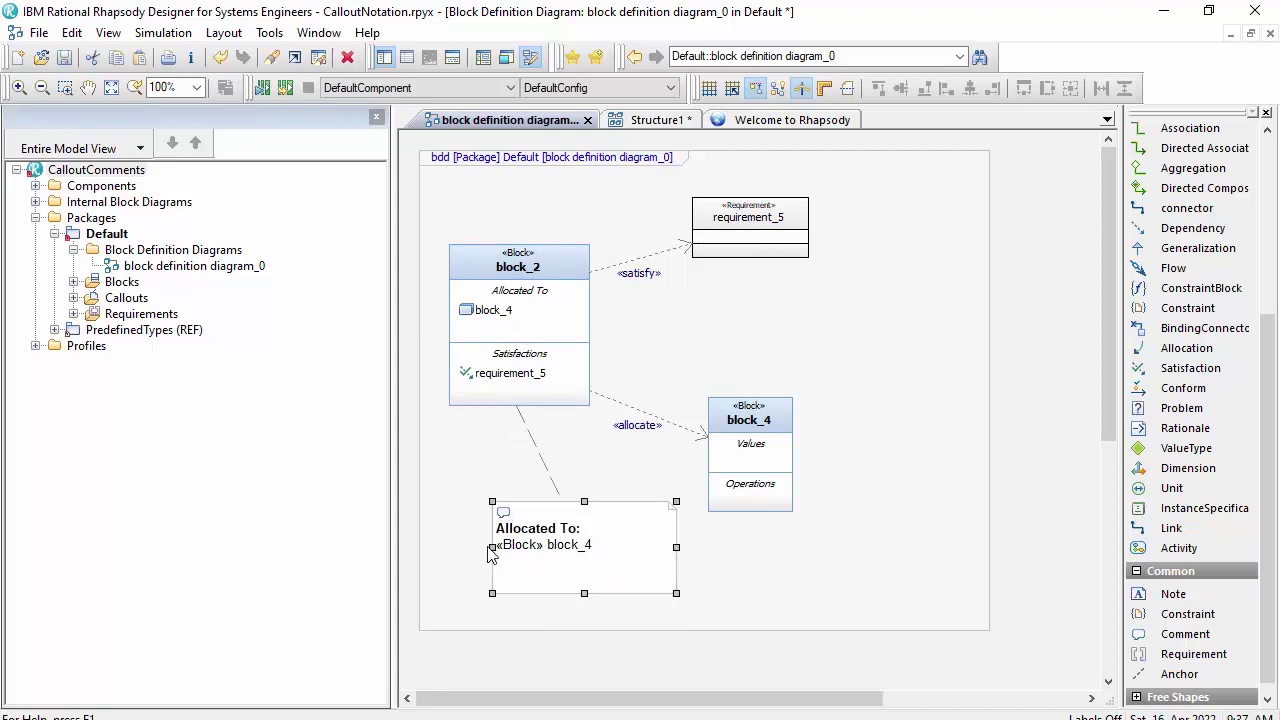
{"action": "left_click_drag", "start_coordinate": [492, 550], "coordinate": [461, 547]}
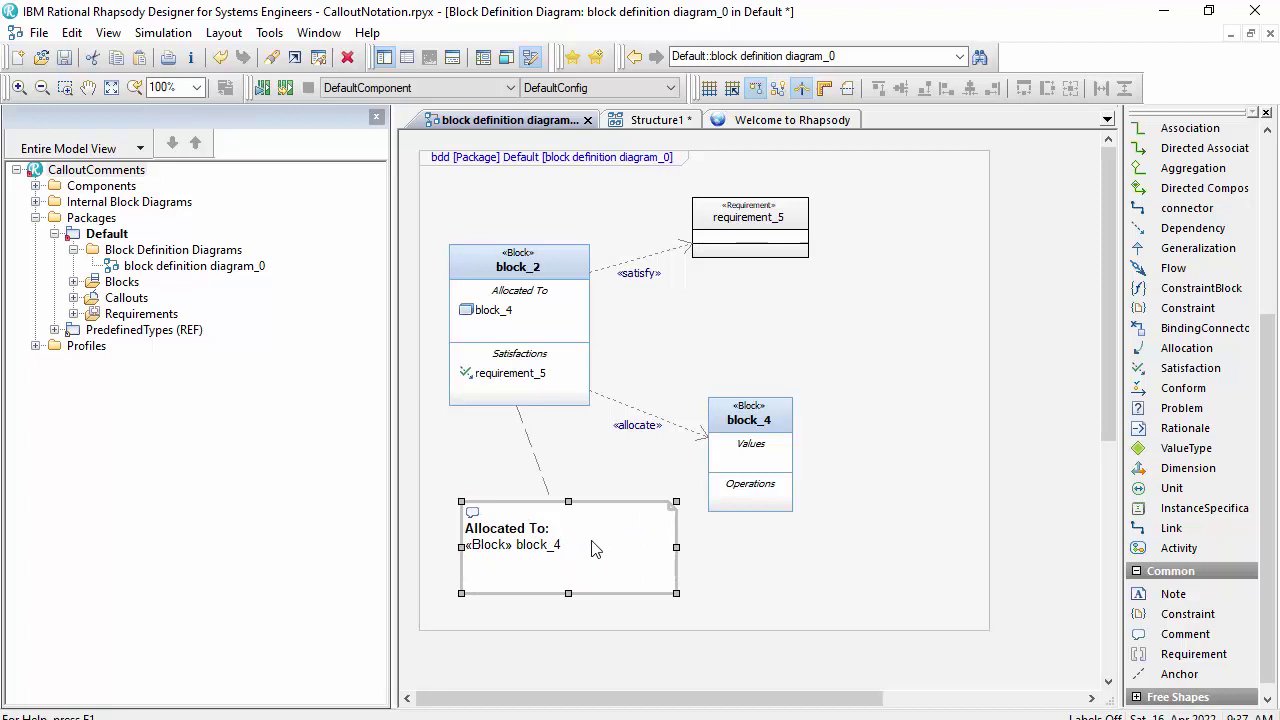
{"action": "left_click", "coordinate": [590, 618]}
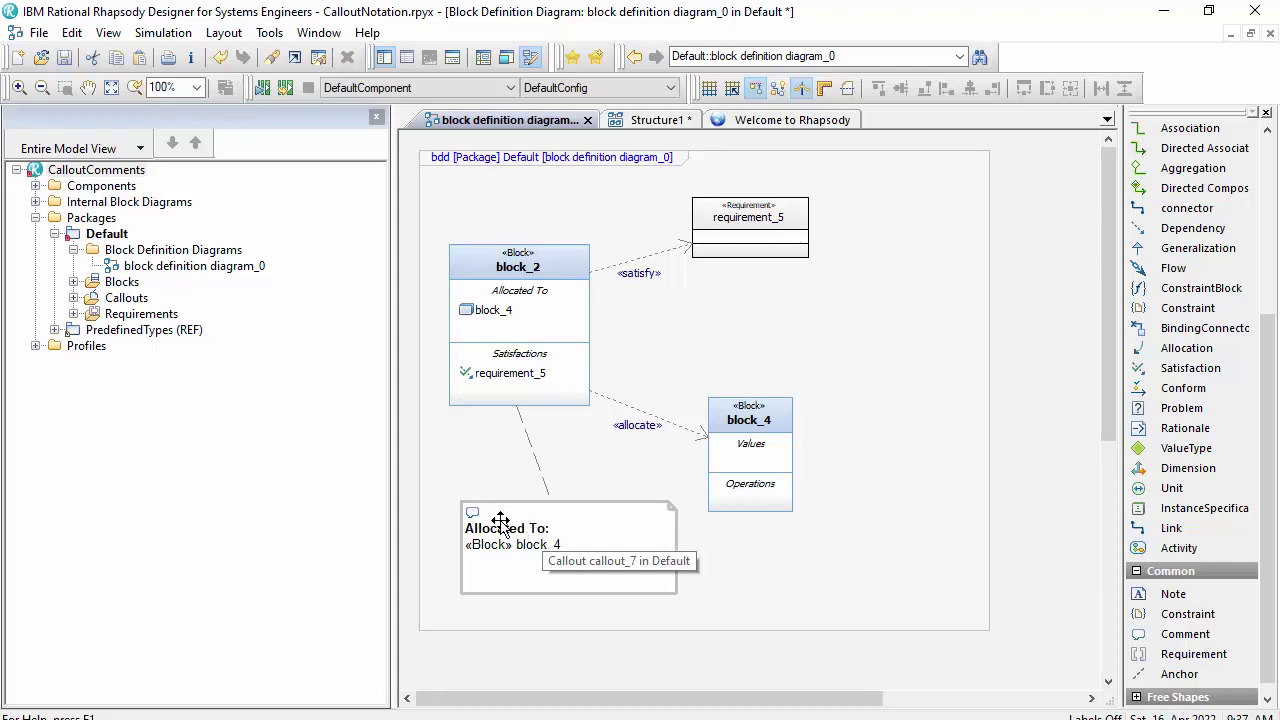
{"action": "left_click", "coordinate": [72, 33]}
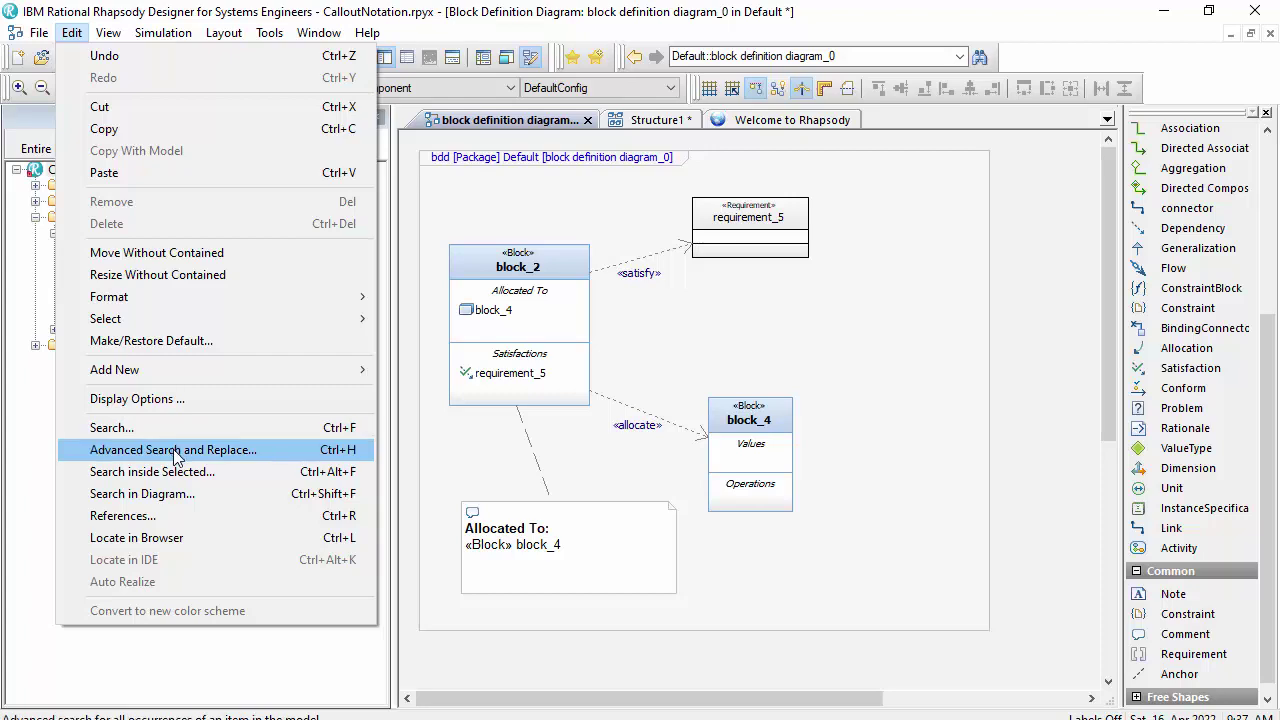
Step: Run an Advanced Search across the model for 'callout'
{"action": "left_click", "coordinate": [173, 450]}
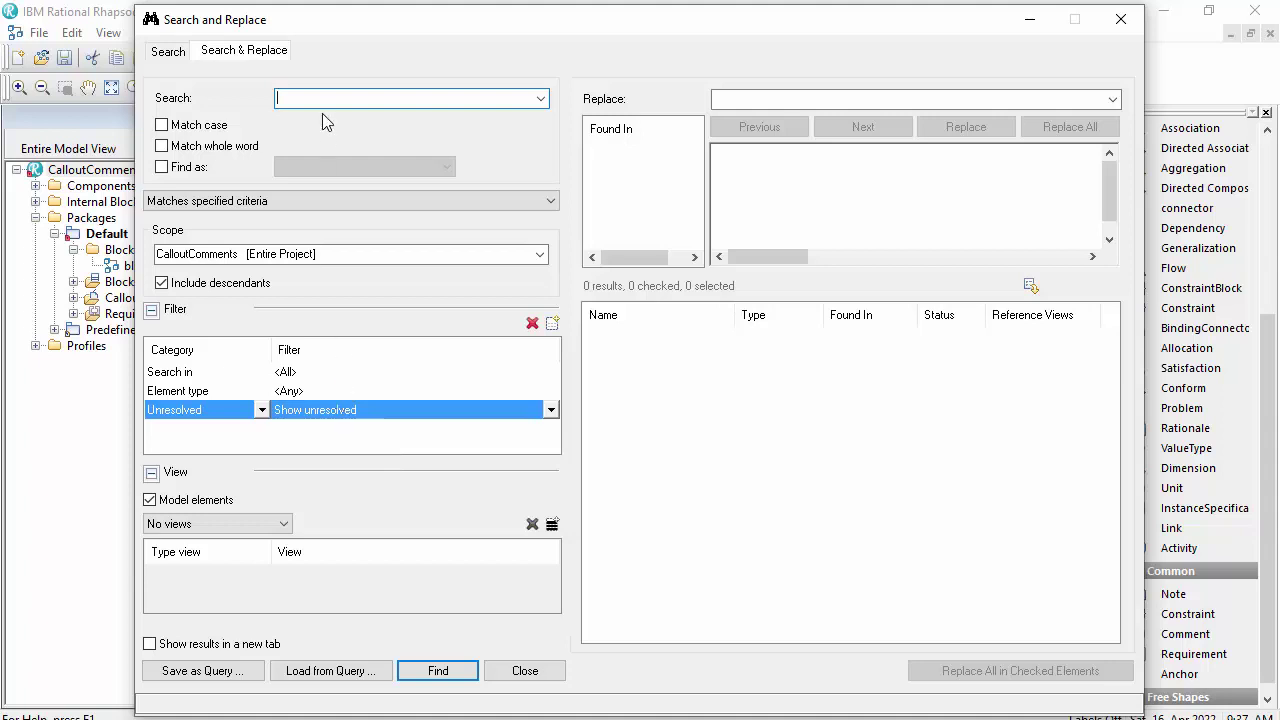
{"action": "type", "text": "callout"}
{"action": "key", "text": "Return"}
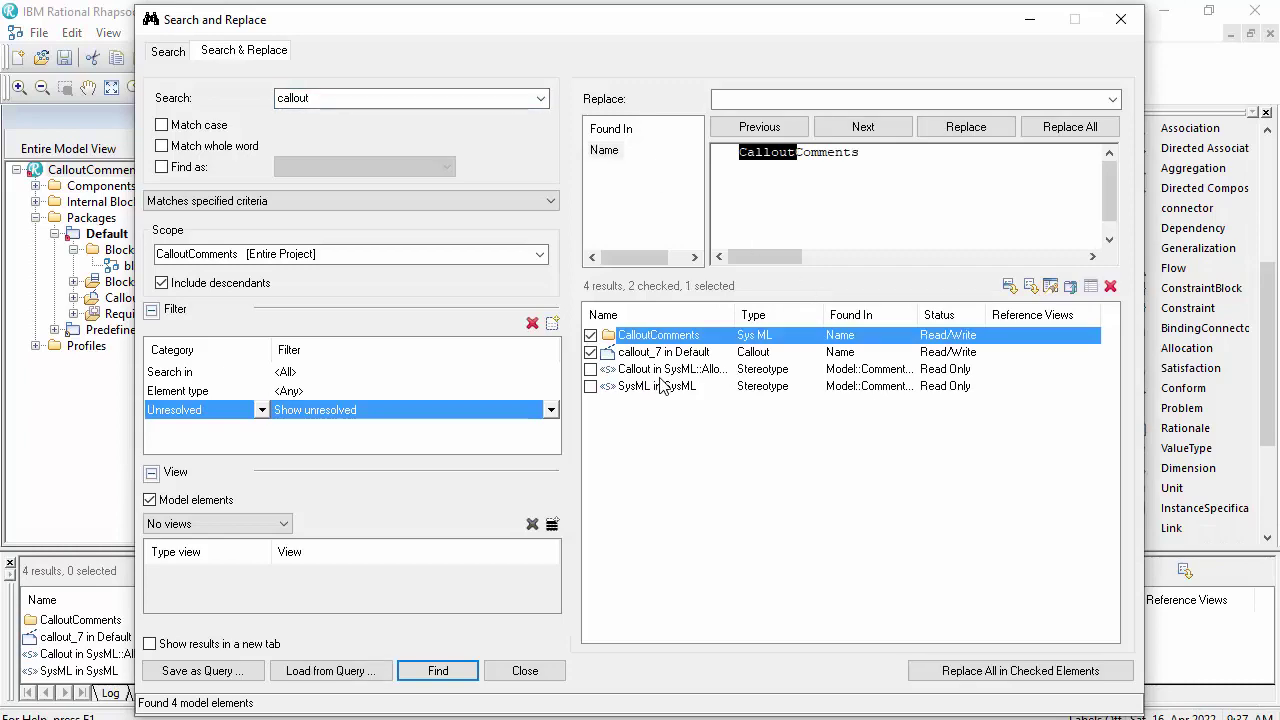
Step: Inspect the SysML::Allocation Callout stereotype's properties filtered to Locally Overridden, then close it
{"action": "double_click", "coordinate": [668, 369]}
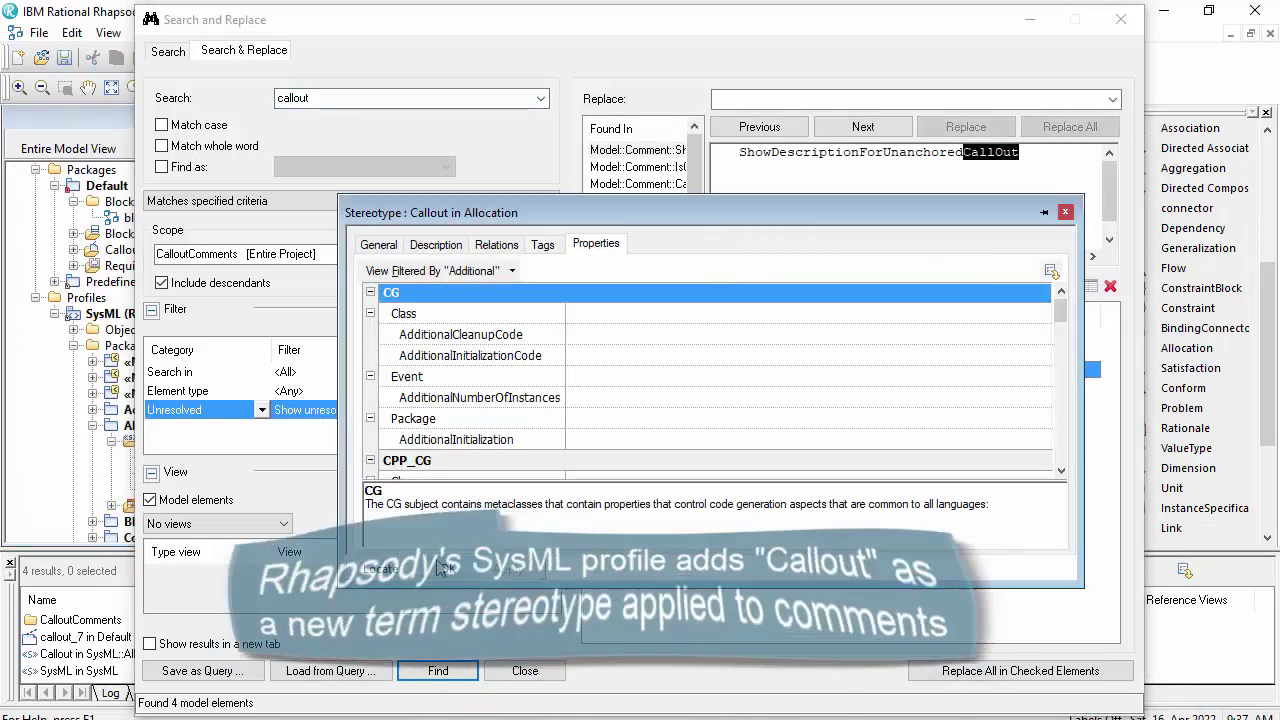
{"action": "left_click", "coordinate": [376, 245]}
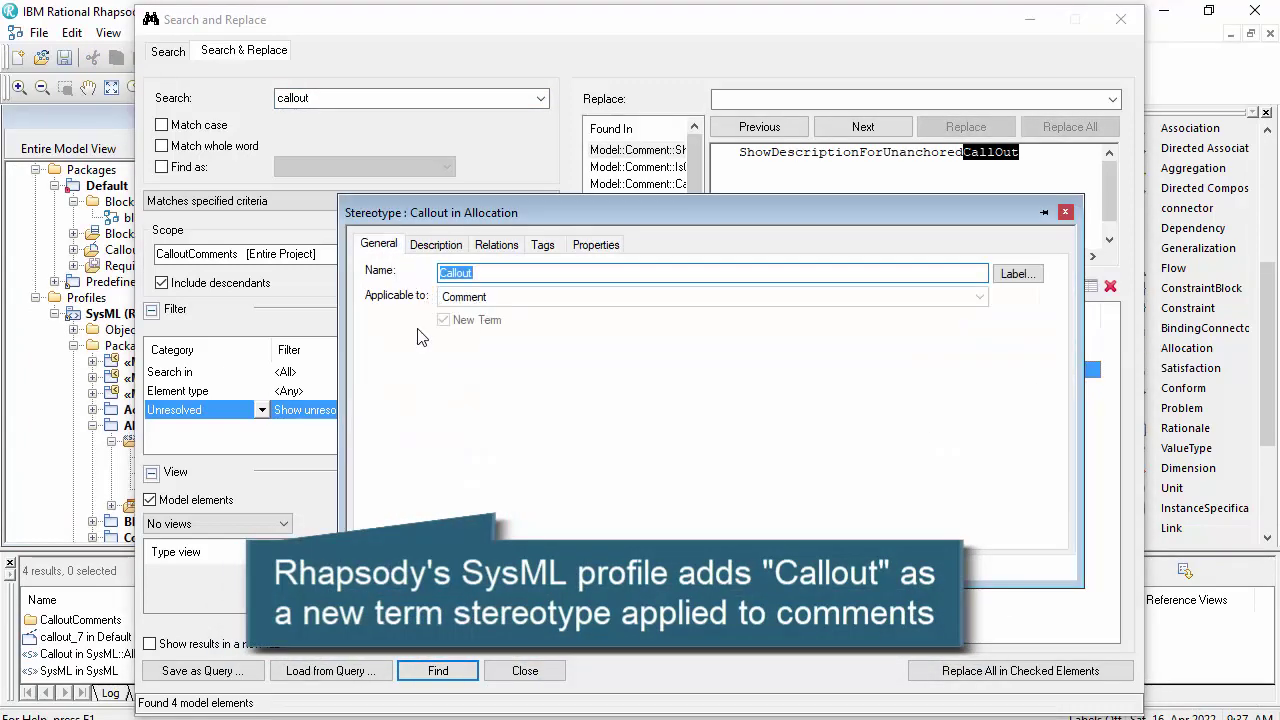
{"action": "left_click", "coordinate": [598, 247]}
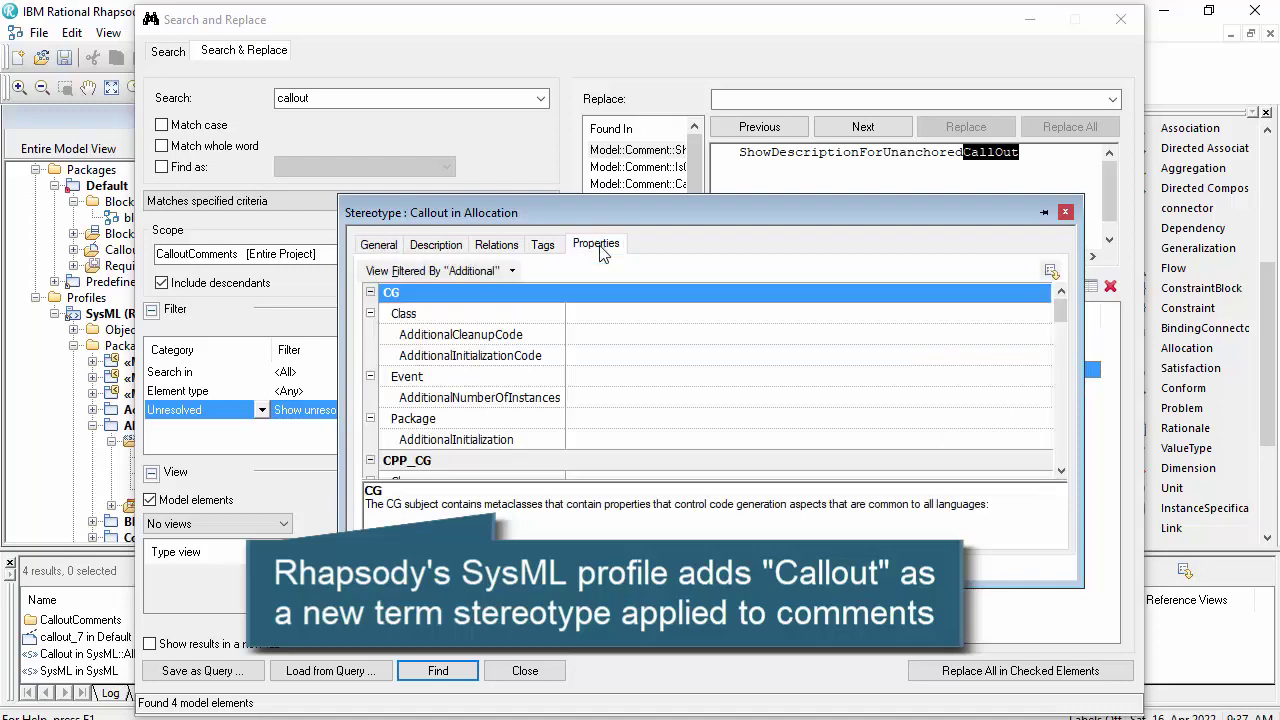
{"action": "left_click", "coordinate": [410, 271]}
{"action": "left_click", "coordinate": [425, 349]}
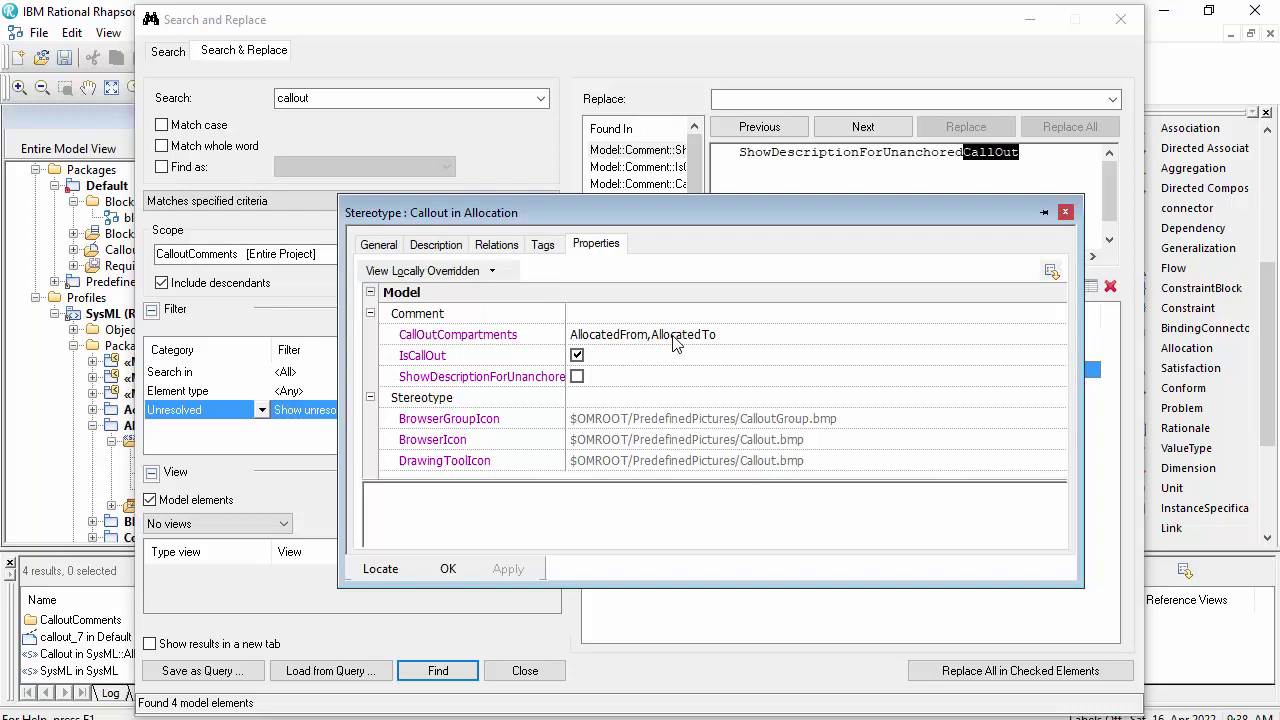
{"action": "left_click", "coordinate": [448, 568]}
Step: Override callout_7's Model > Comment > CallOutCompartments property to Satisfaction
{"action": "key", "text": "Escape"}
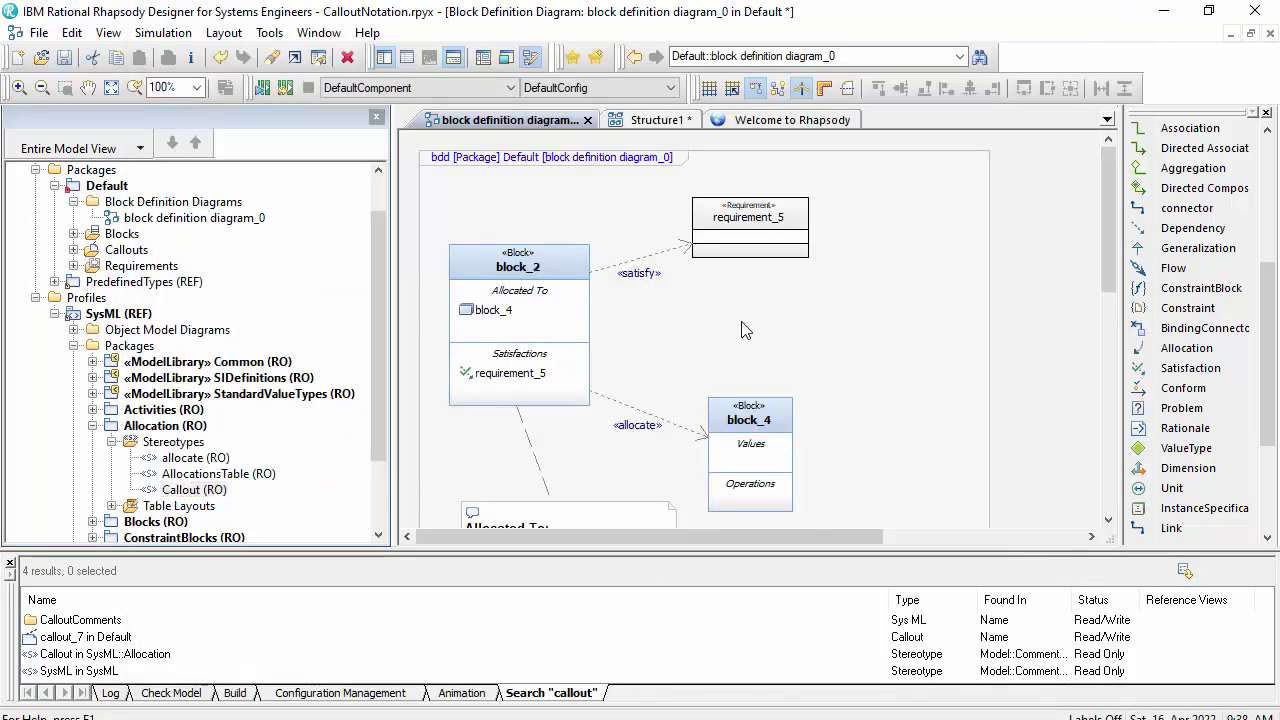
{"action": "scroll", "coordinate": [829, 390], "scroll_direction": "down", "scroll_amount": 3}
{"action": "scroll", "coordinate": [829, 390], "scroll_direction": "down", "scroll_amount": 1}
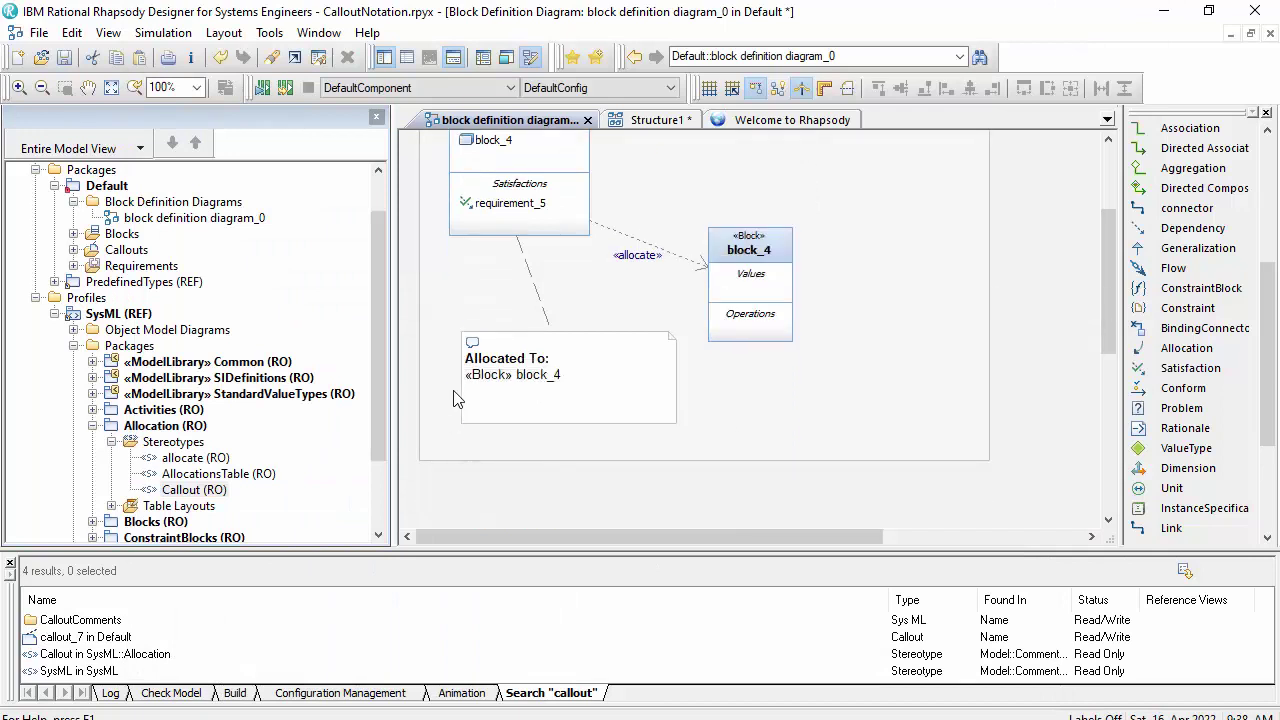
{"action": "right_click", "coordinate": [534, 362]}
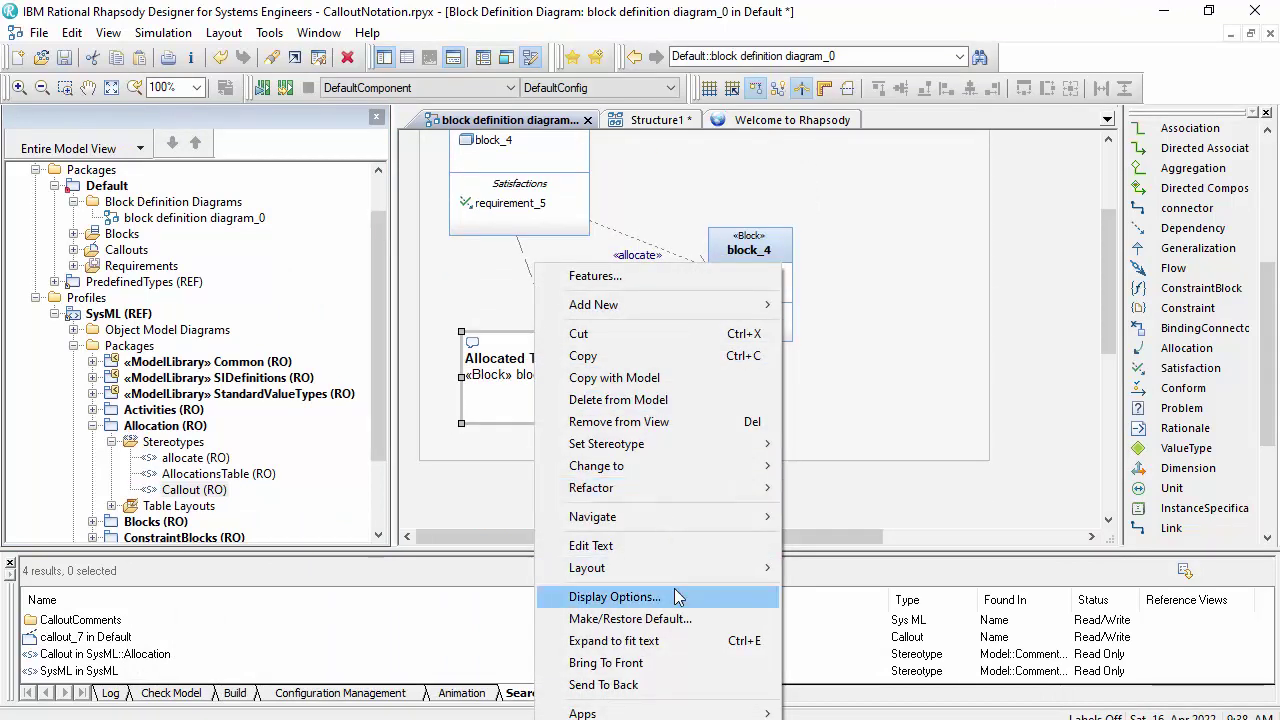
{"action": "left_click", "coordinate": [657, 288]}
{"action": "left_click", "coordinate": [491, 272]}
{"action": "left_click", "coordinate": [472, 295]}
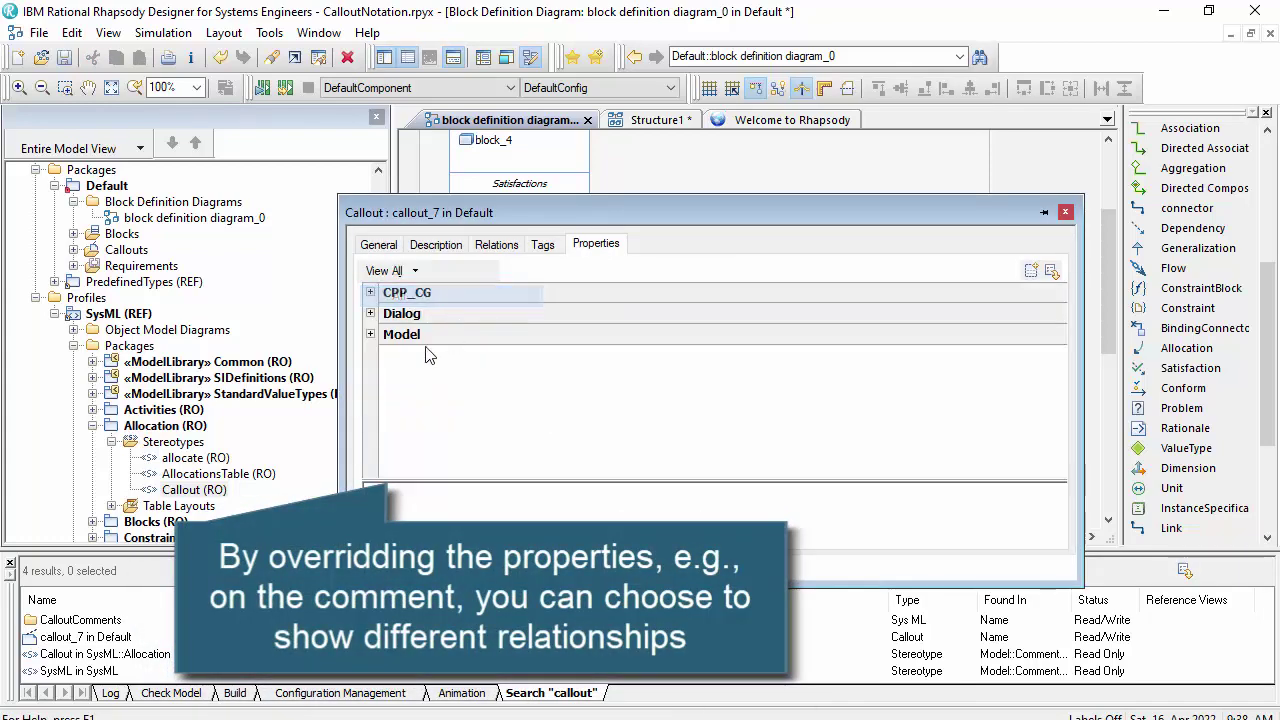
{"action": "left_click", "coordinate": [370, 336]}
{"action": "left_click", "coordinate": [370, 358]}
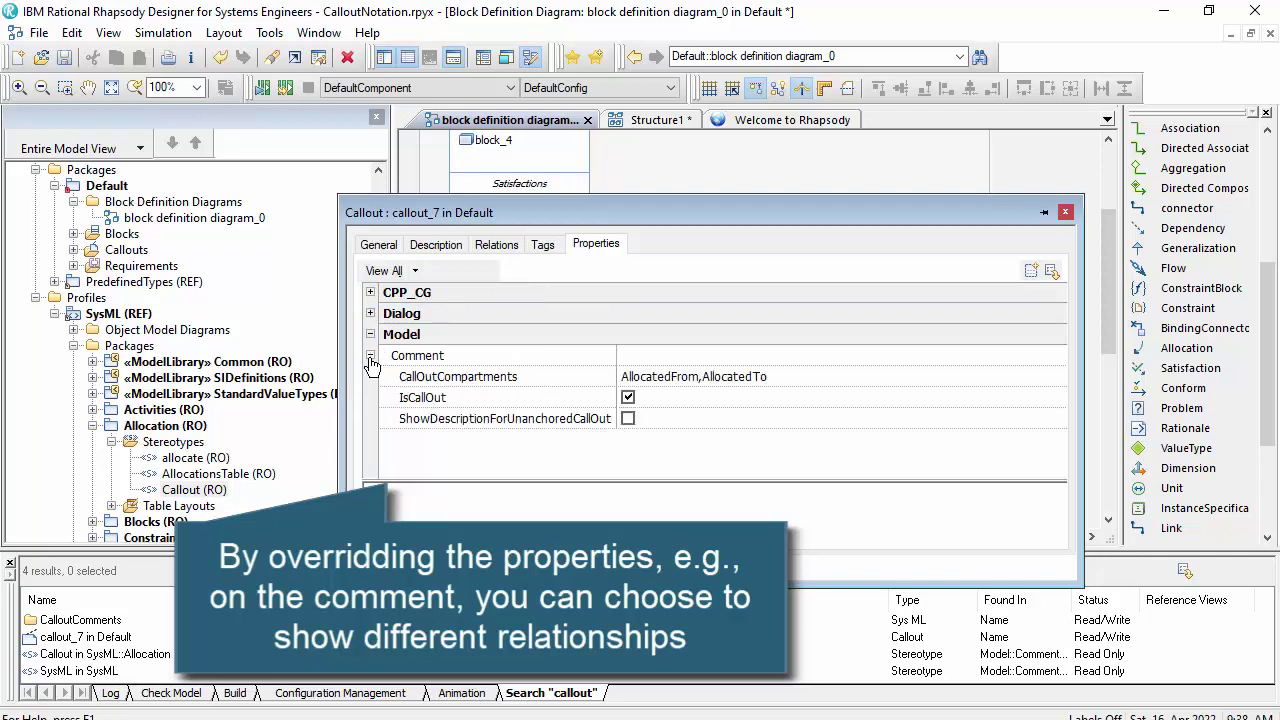
{"action": "left_click", "coordinate": [617, 375]}
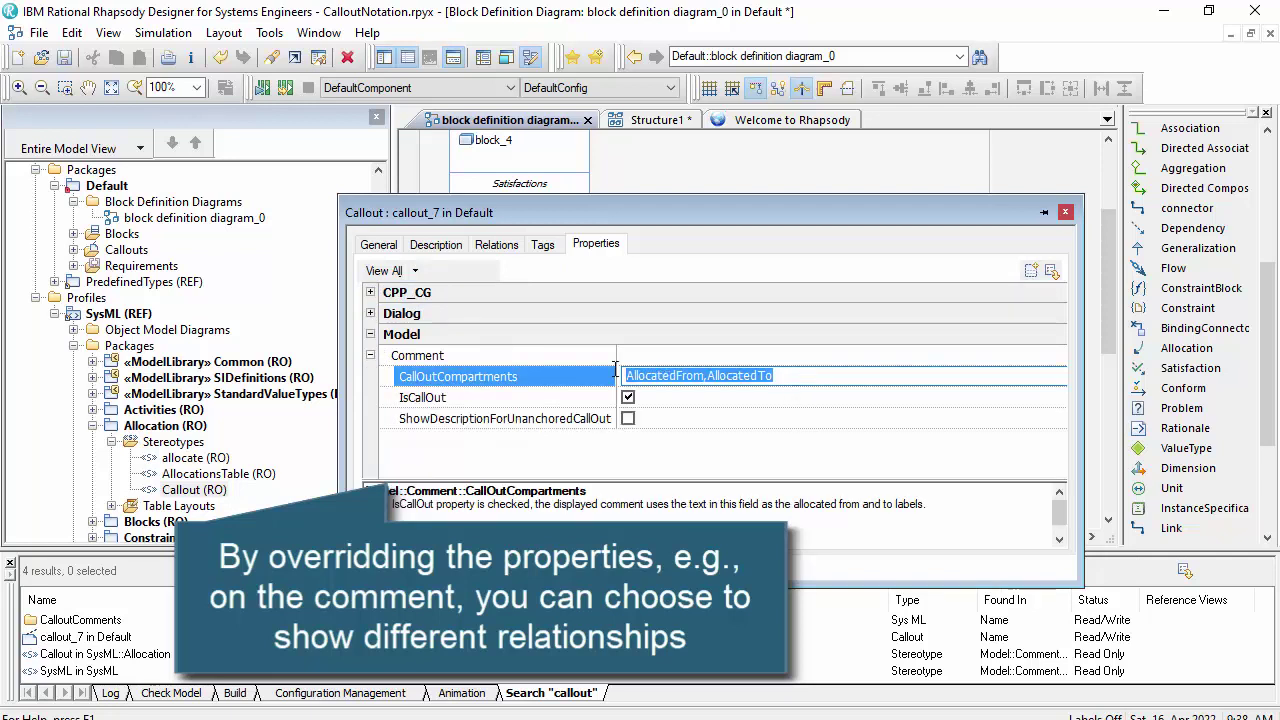
{"action": "type", "text": "Satisfaction"}
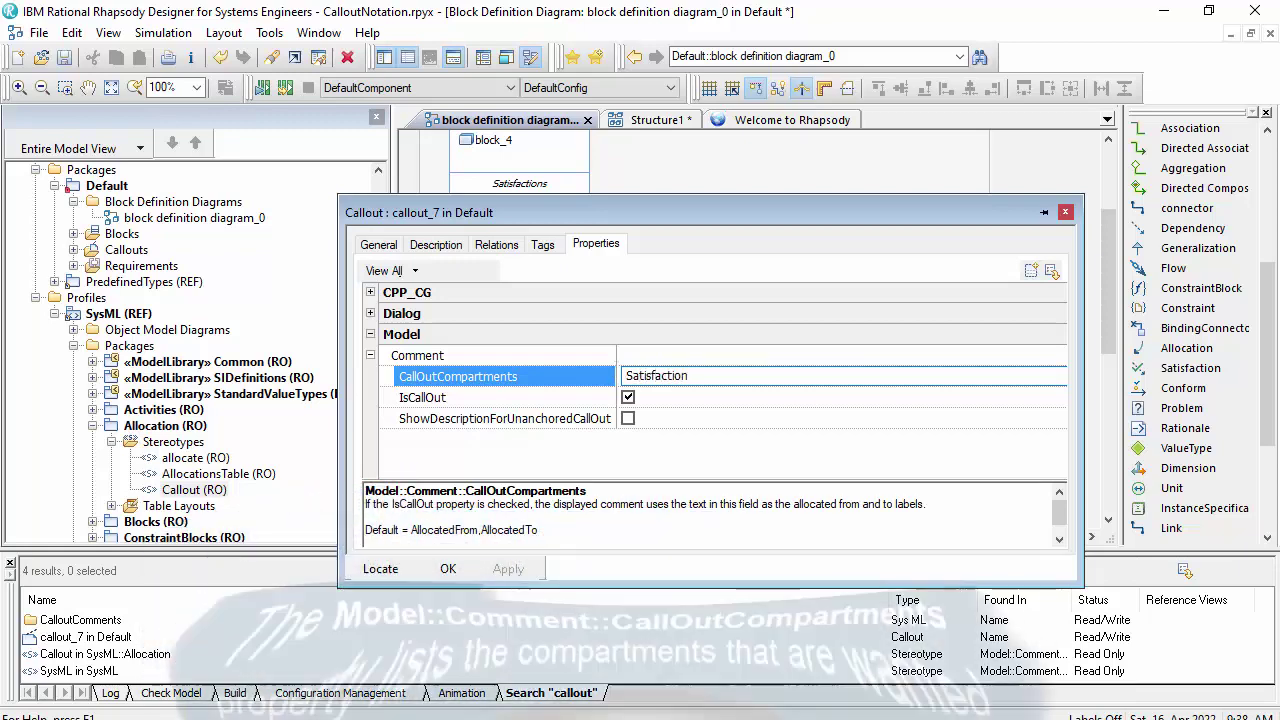
{"action": "left_click", "coordinate": [475, 475]}
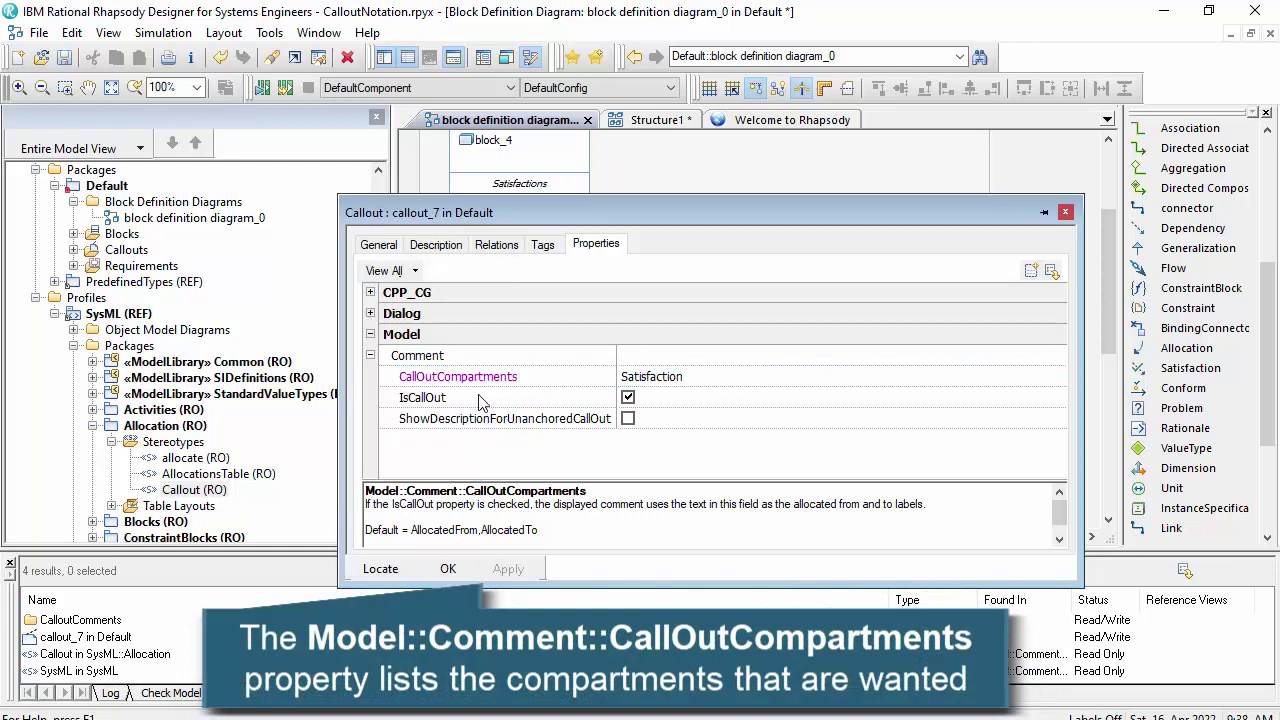
Step: Apply the callout's new properties and refresh it to show satisfactions
{"action": "left_click", "coordinate": [448, 568]}
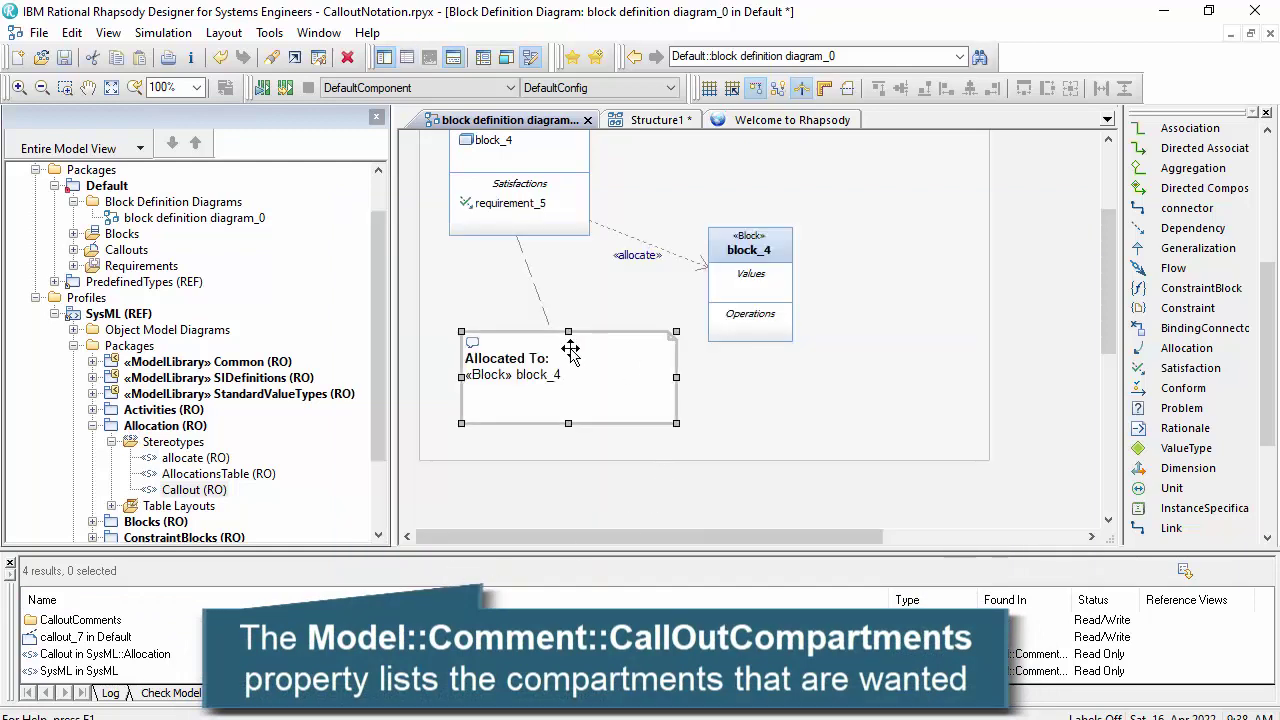
{"action": "left_click", "coordinate": [717, 463]}
{"action": "left_click", "coordinate": [571, 404]}
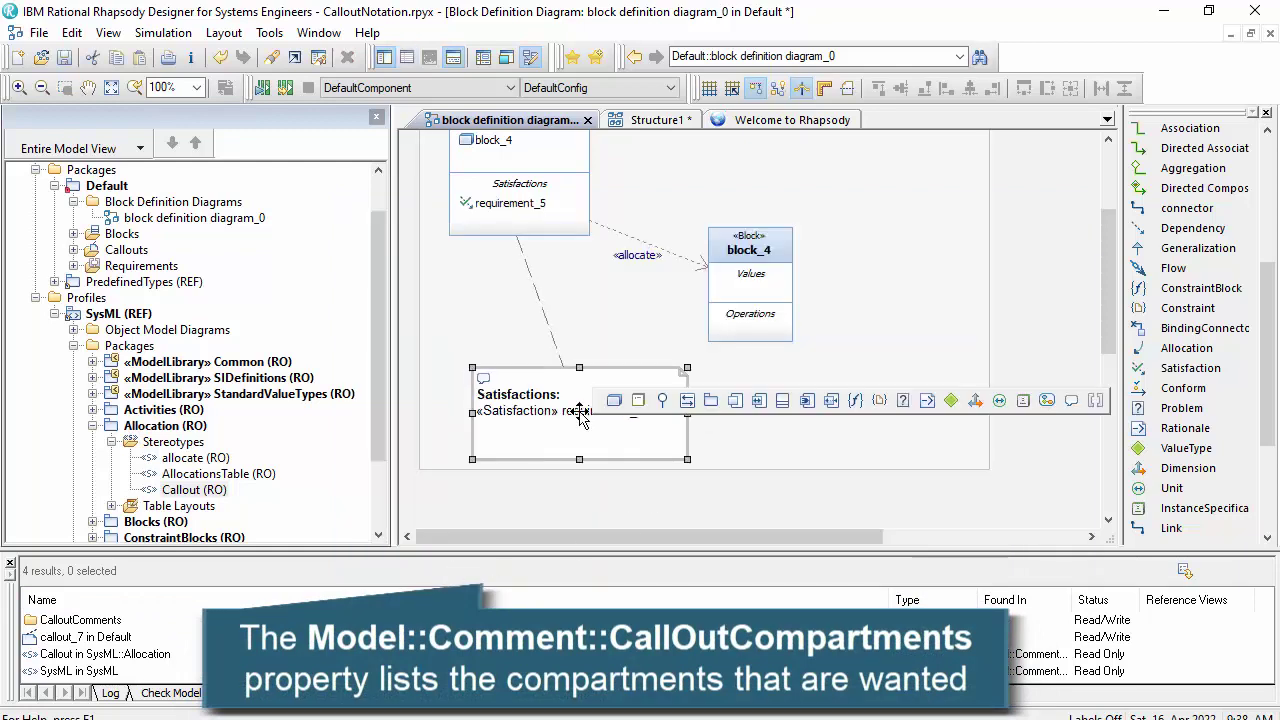
{"action": "scroll", "coordinate": [621, 381], "scroll_direction": "up", "scroll_amount": 3}
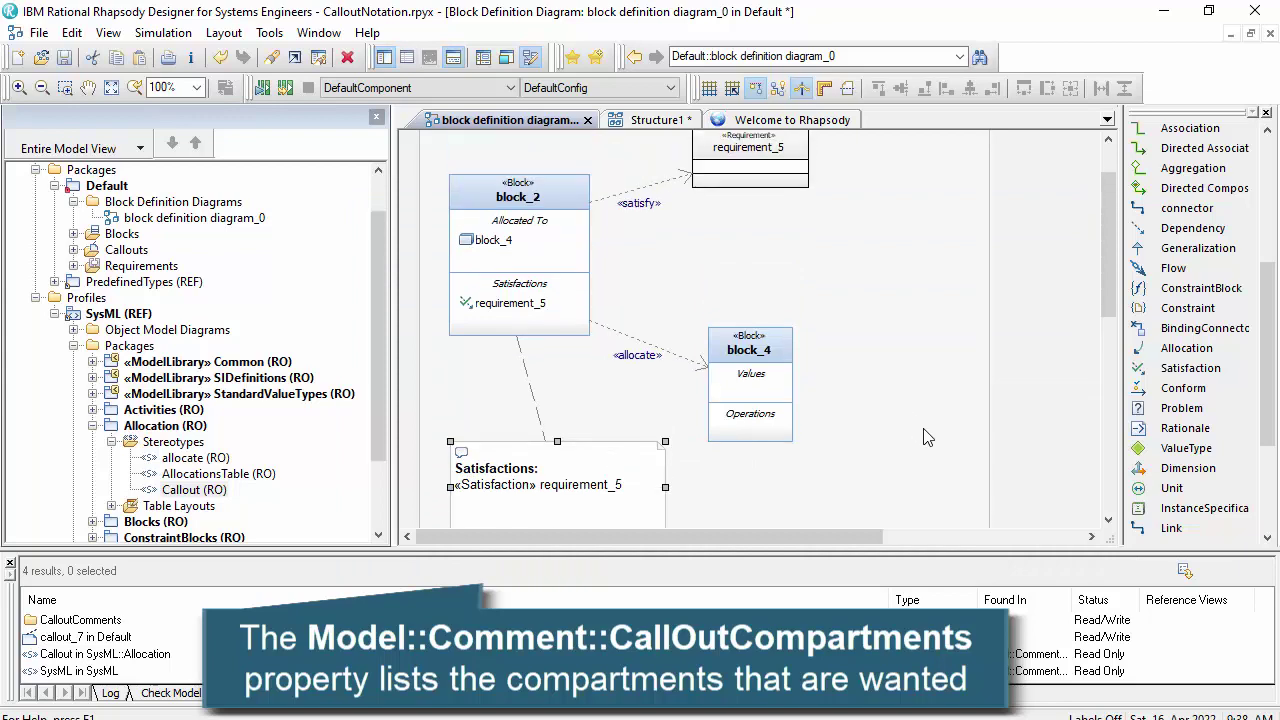
{"action": "scroll", "coordinate": [1172, 390], "scroll_direction": "down", "scroll_amount": 3}
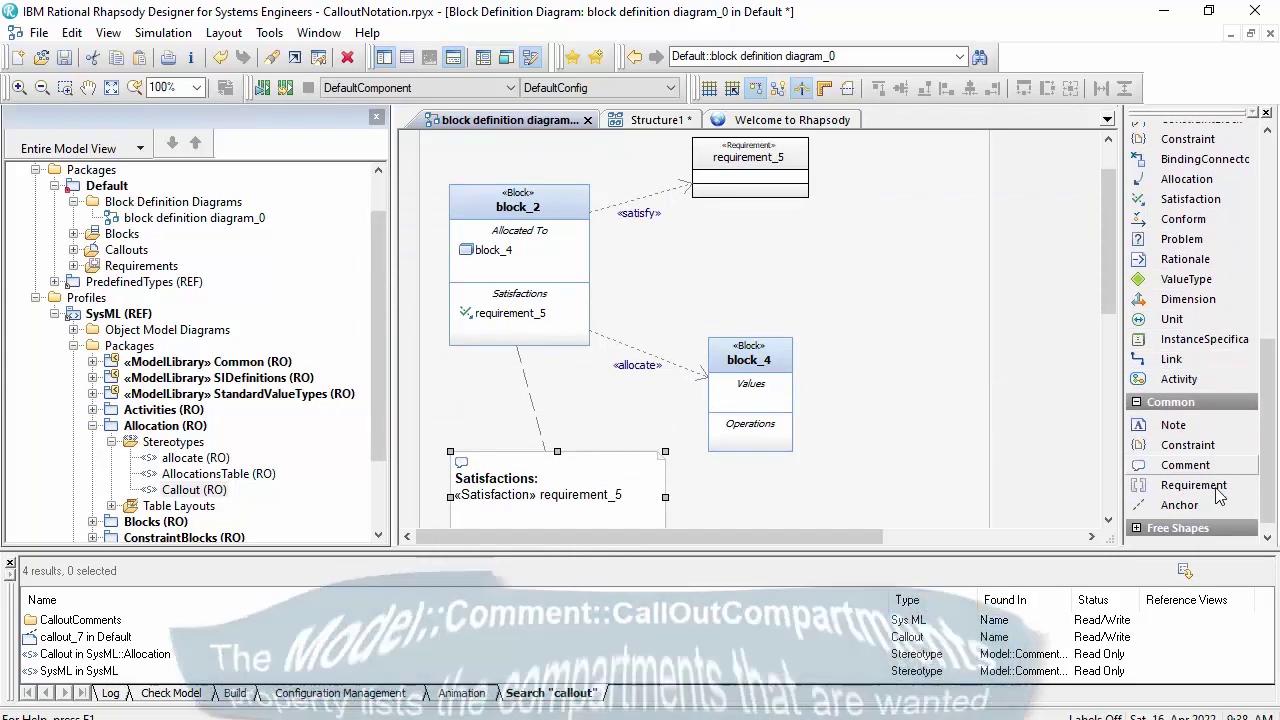
Step: Add requirement_8 beside block_2 and make block_2 satisfy it
{"action": "left_click", "coordinate": [770, 270]}
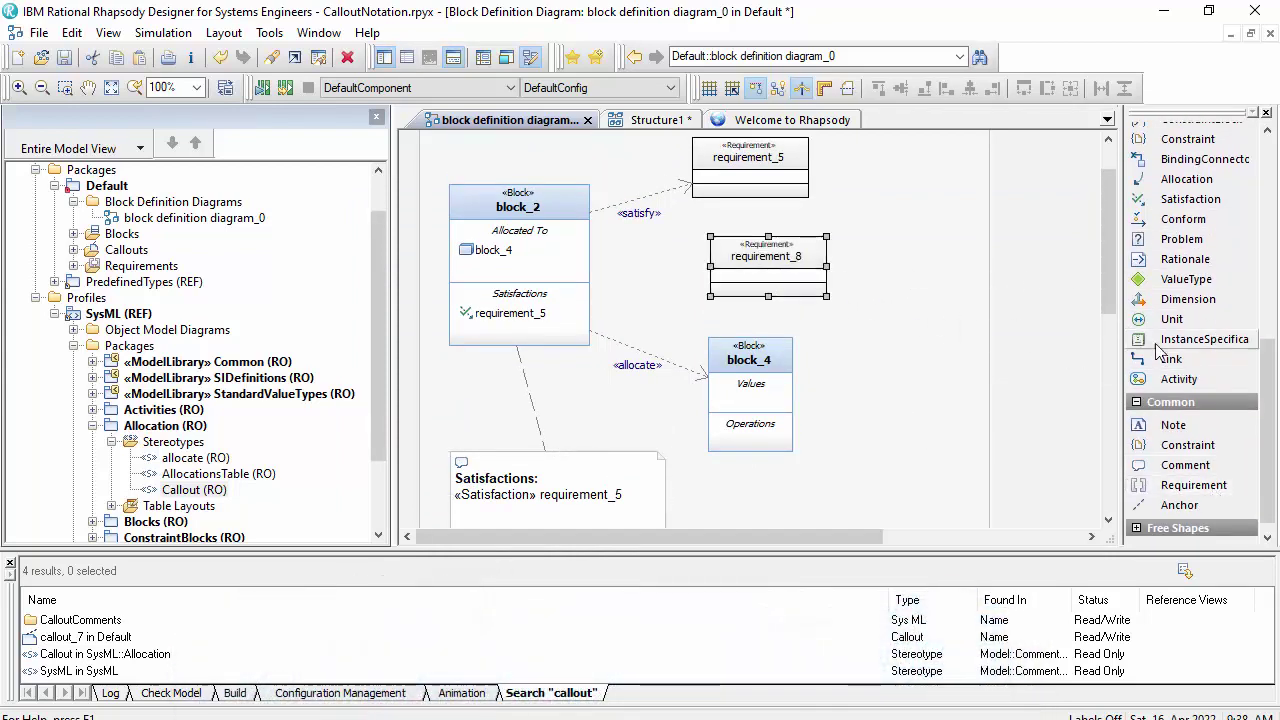
{"action": "scroll", "coordinate": [1178, 248], "scroll_direction": "up", "scroll_amount": 1}
{"action": "left_click", "coordinate": [1180, 240]}
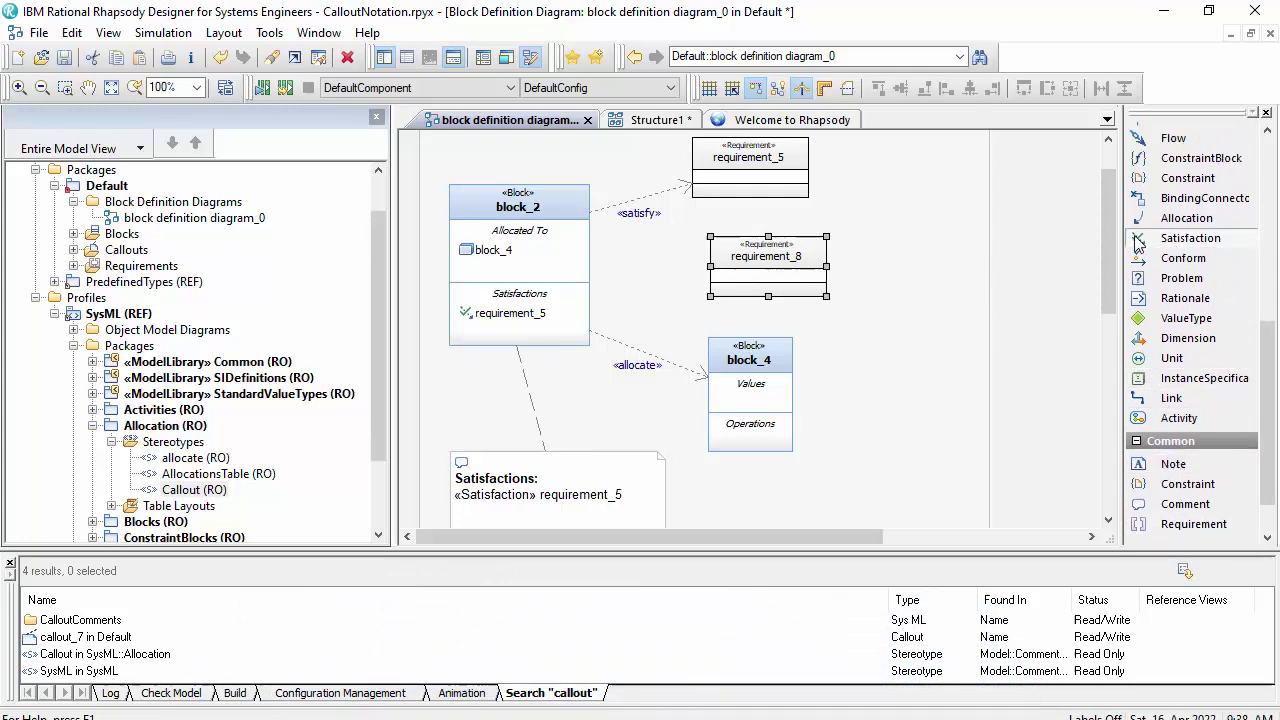
{"action": "left_click", "coordinate": [581, 259]}
{"action": "left_click", "coordinate": [769, 289]}
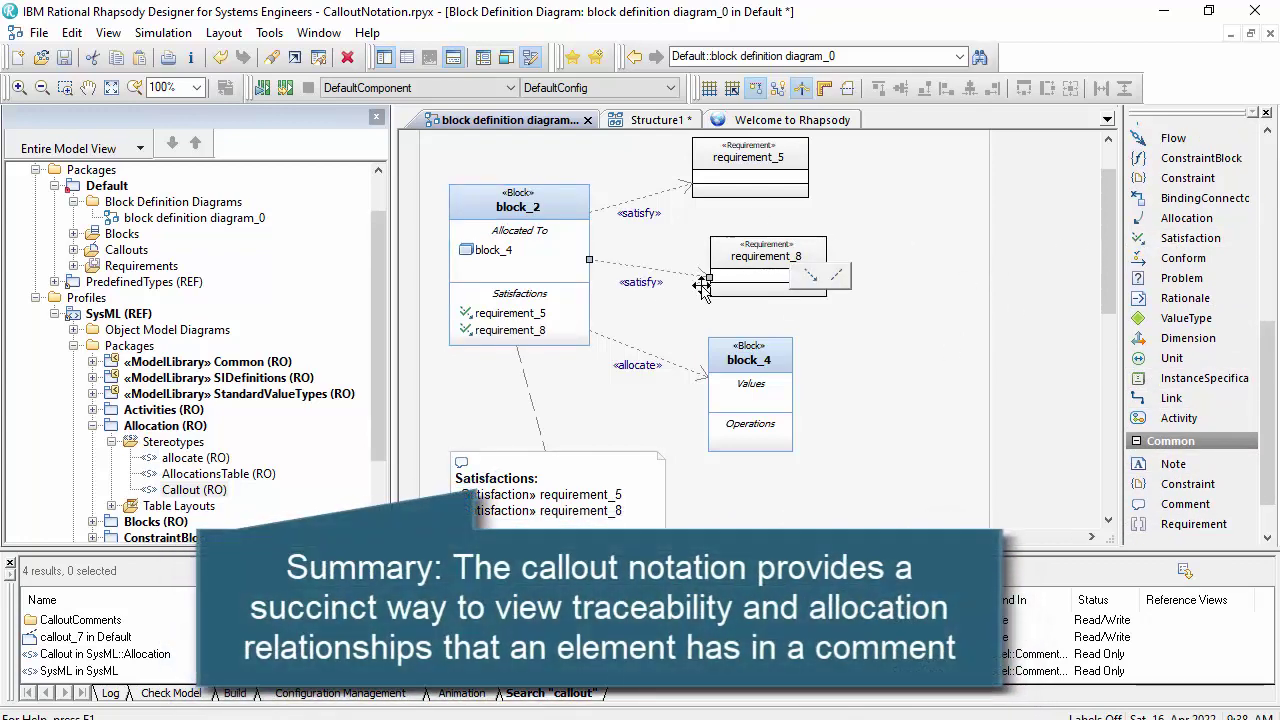
Step: Return to the SysML 1.6 specification PDF in Edge
{"action": "scroll", "coordinate": [583, 437], "scroll_direction": "down", "scroll_amount": 1}
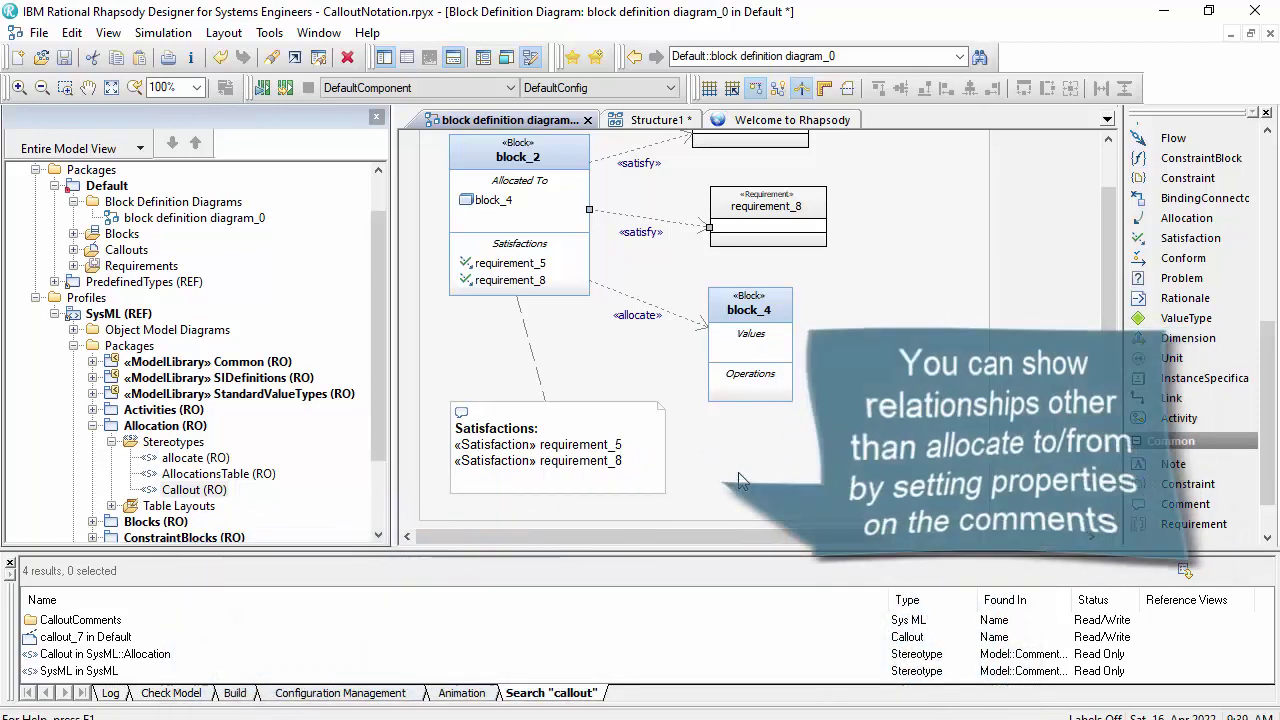
{"action": "scroll", "coordinate": [738, 476], "scroll_direction": "up", "scroll_amount": 3}
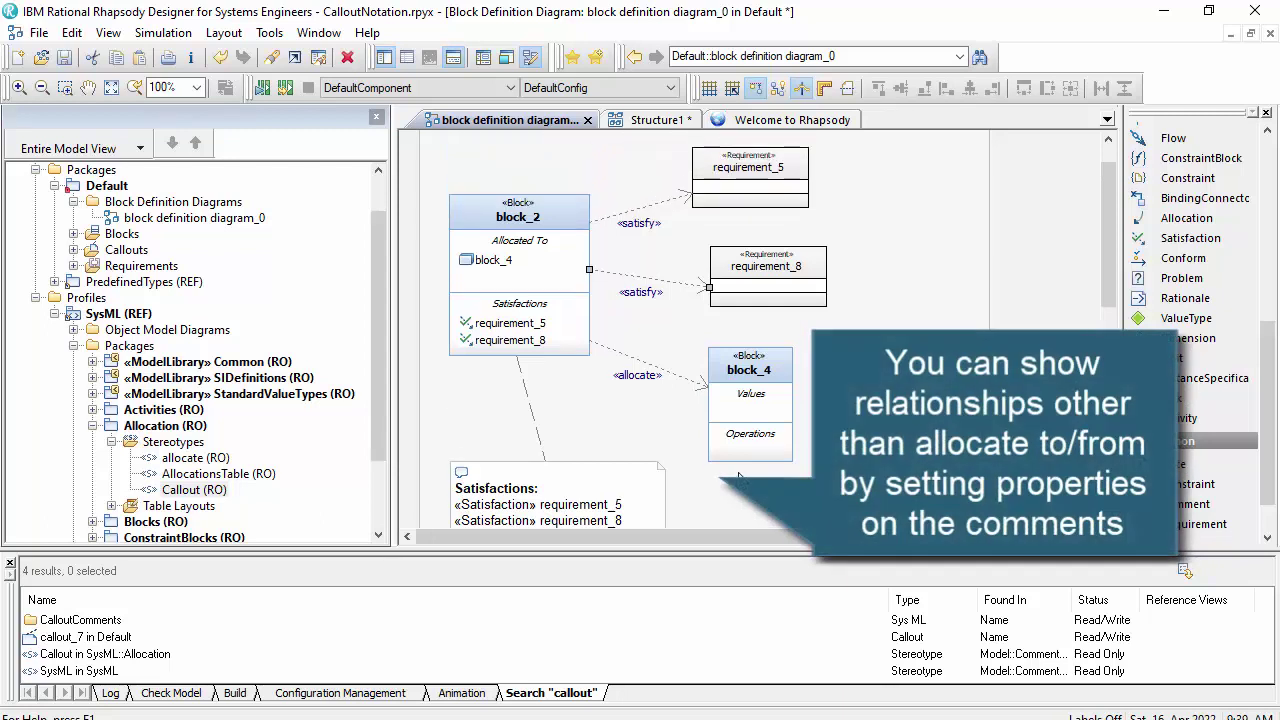
{"action": "scroll", "coordinate": [1273, 436], "scroll_direction": "down", "scroll_amount": 2}
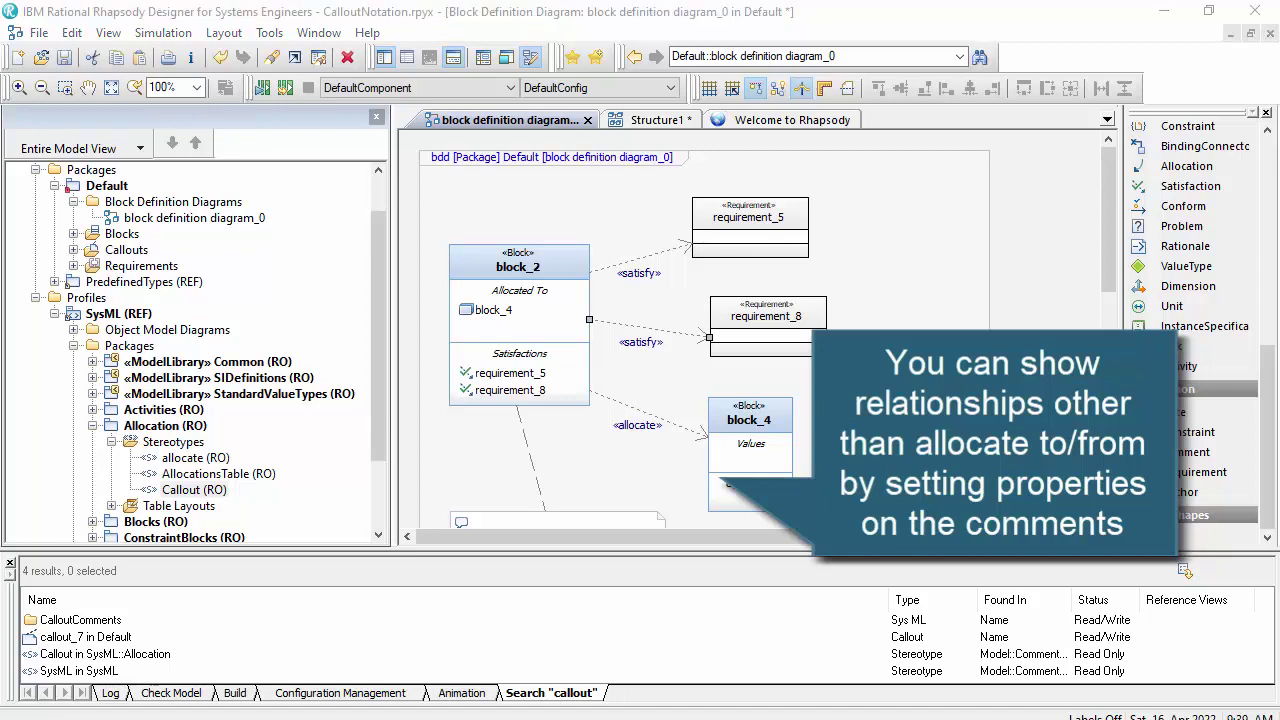
{"action": "key", "text": "alt+Tab"}
Step: Go to the 'IBM Rhapsody UML/SysML training' tab at mbsetraining.com
{"action": "scroll", "coordinate": [675, 488], "scroll_direction": "down", "scroll_amount": 3}
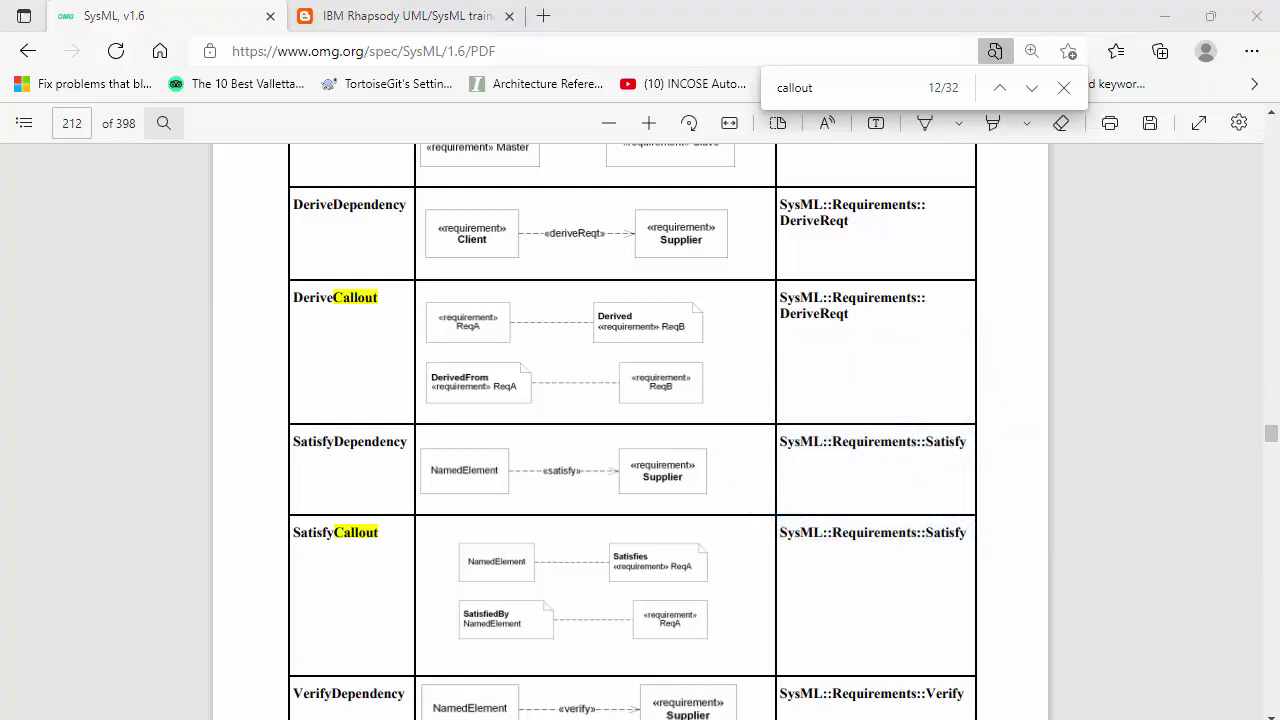
{"action": "left_click", "coordinate": [777, 87]}
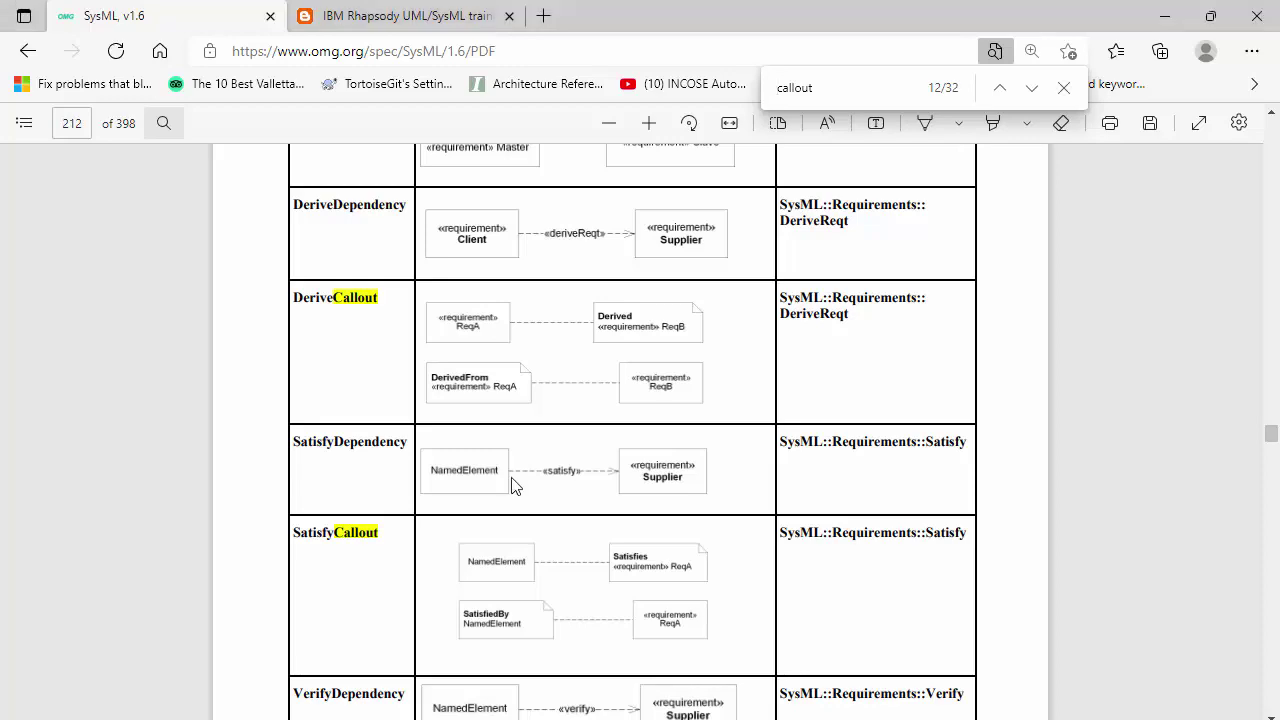
{"action": "left_click", "coordinate": [340, 16]}
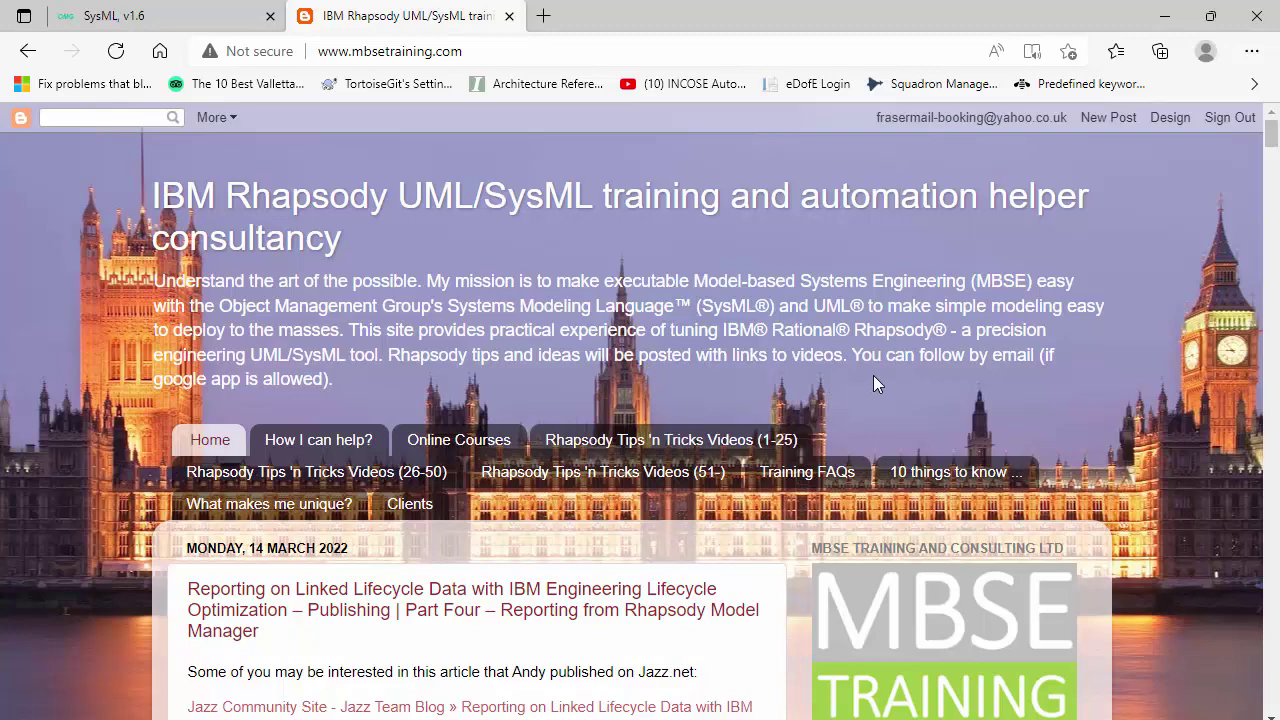
Step: Open the 'Rhapsody training feedback 2021' post and scroll to its feedback score table
{"action": "scroll", "coordinate": [873, 384], "scroll_direction": "down", "scroll_amount": 3}
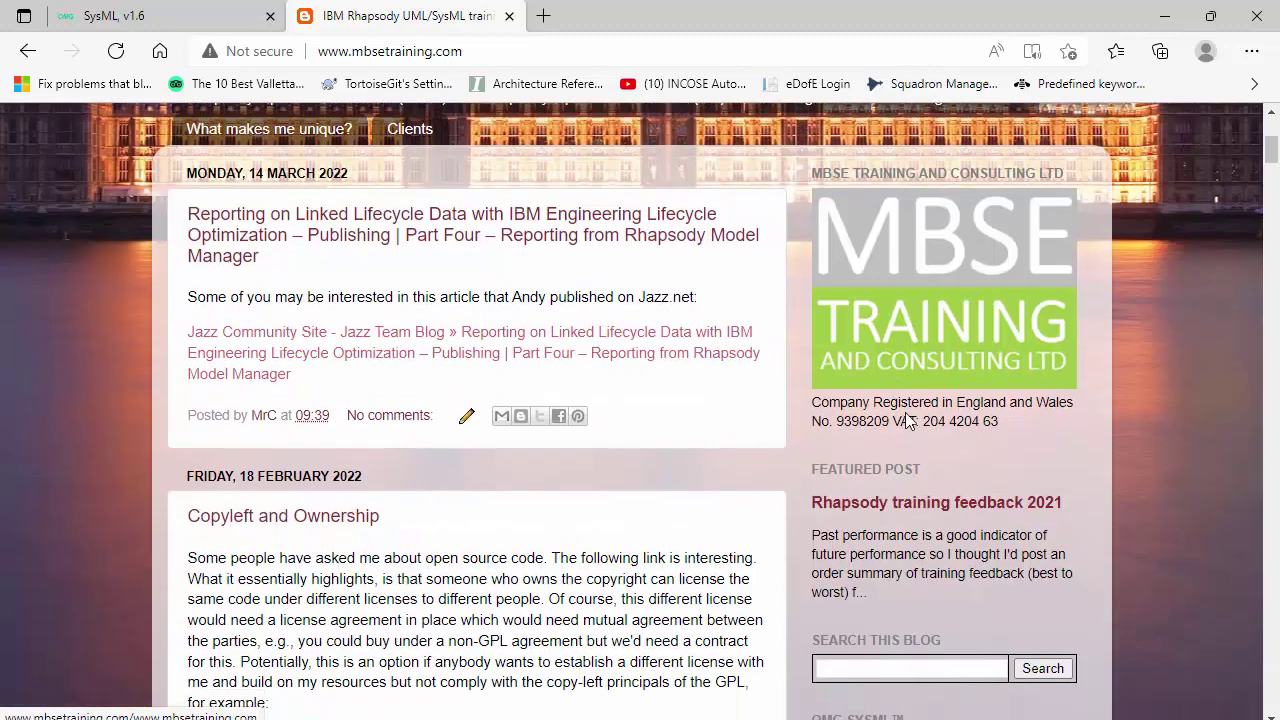
{"action": "left_click", "coordinate": [940, 504]}
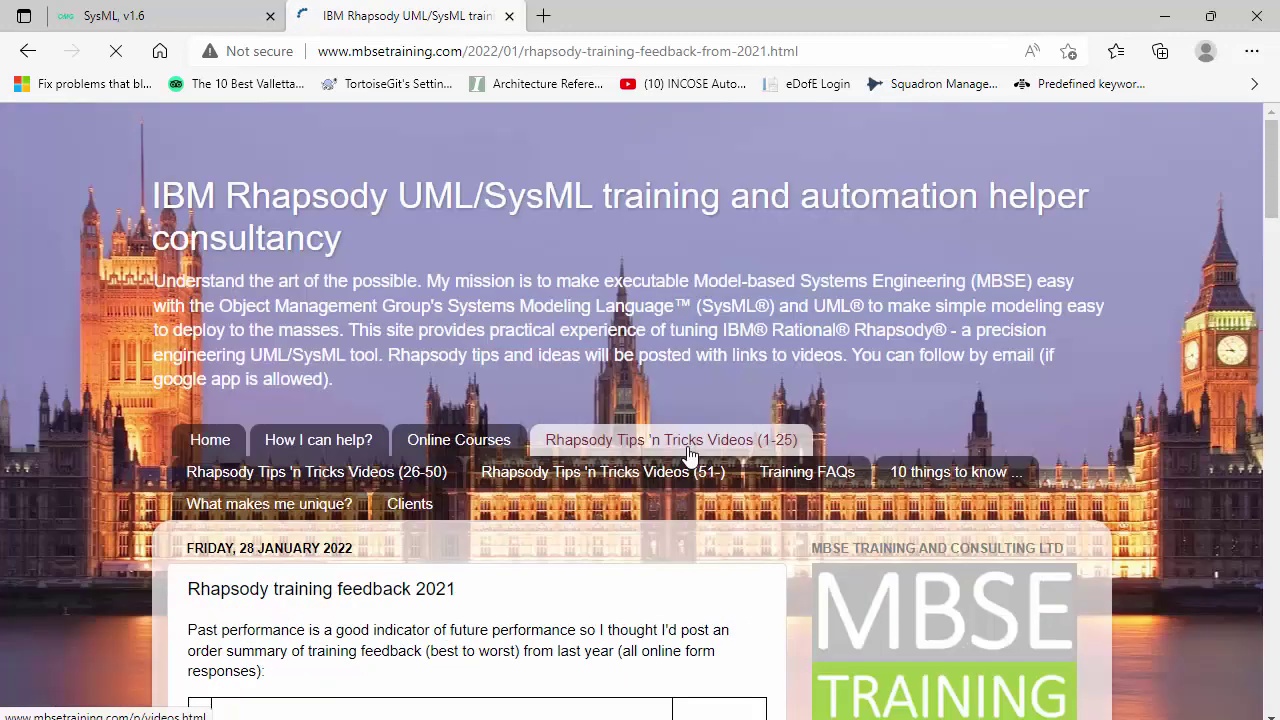
{"action": "scroll", "coordinate": [714, 514], "scroll_direction": "down", "scroll_amount": 5}
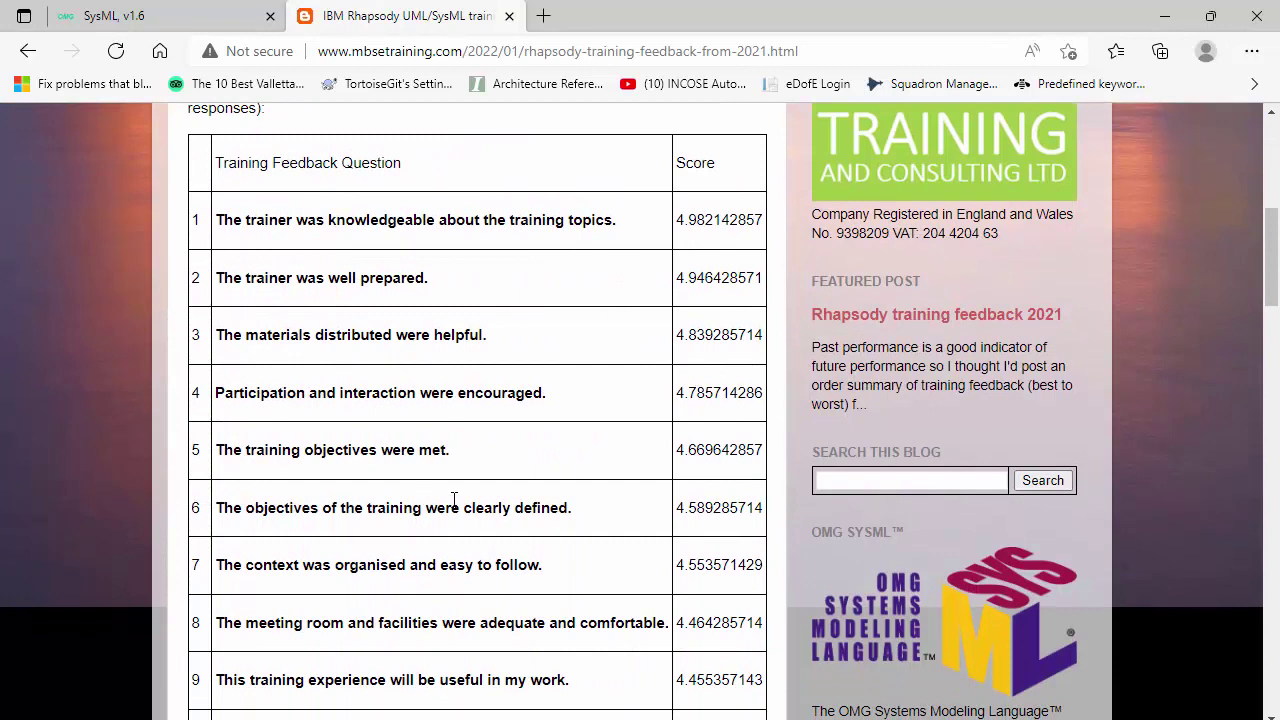